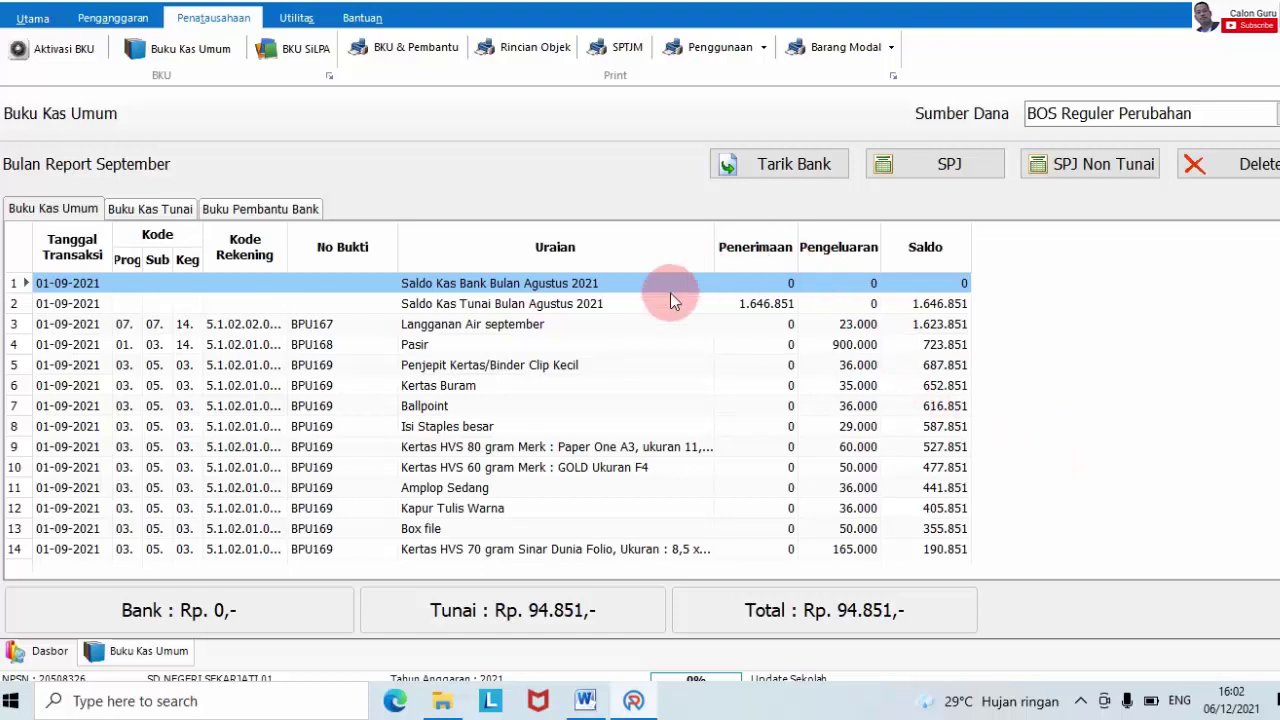
# - Browse the Buku Kas Umum ledger rows between the opening balance and the Gunting Kertas row
pyautogui.press('Down')
pyautogui.press('Down')
pyautogui.press('Down')
pyautogui.press('Down')
pyautogui.press('Down')
pyautogui.press('Down')
pyautogui.press('Down')
pyautogui.press('Down')
pyautogui.press('Down')
pyautogui.press('Down')
pyautogui.press('Down')
pyautogui.press('Down')
pyautogui.press('Down')
pyautogui.press('Down')
pyautogui.press('Down')
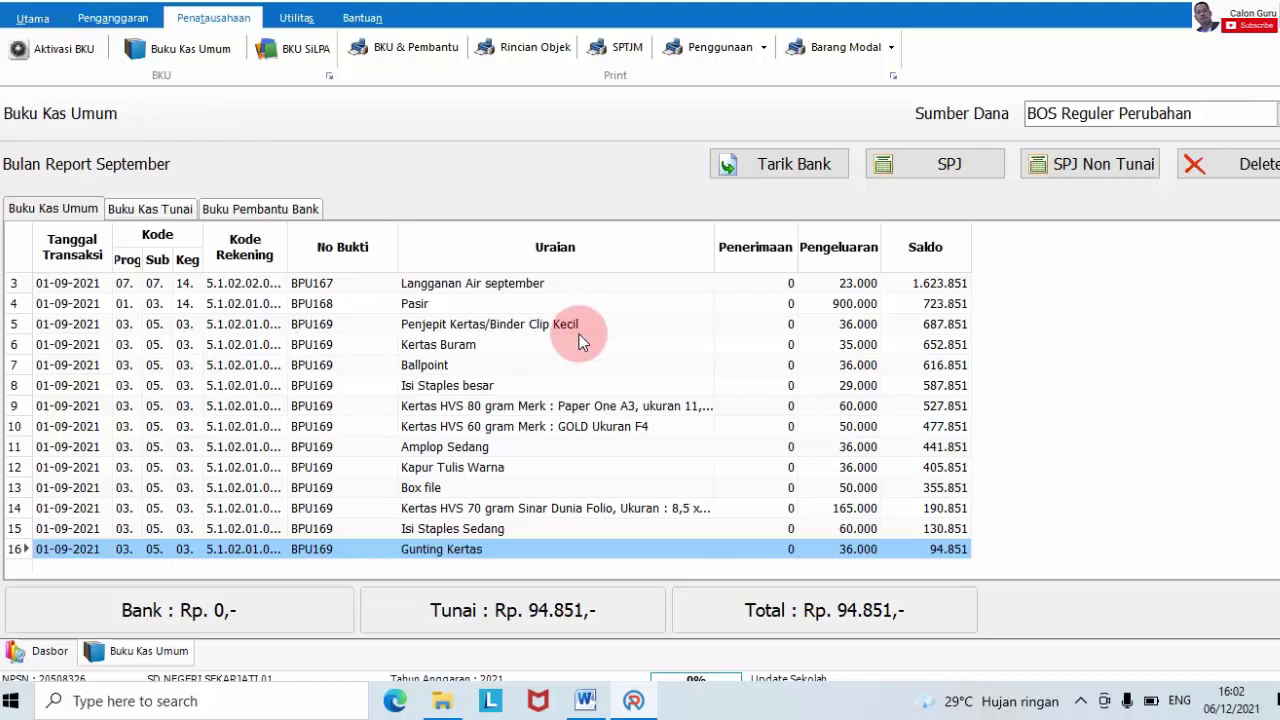
pyautogui.press('Up')
pyautogui.press('Up')
pyautogui.press('Up')
pyautogui.press('Up')
pyautogui.press('Up')
pyautogui.press('Up')
pyautogui.press('Up')
pyautogui.press('Up')
pyautogui.press('Up')
pyautogui.press('Up')
pyautogui.press('Up')
pyautogui.press('Up')
pyautogui.press('Up')
pyautogui.press('Up')
pyautogui.press('Up')
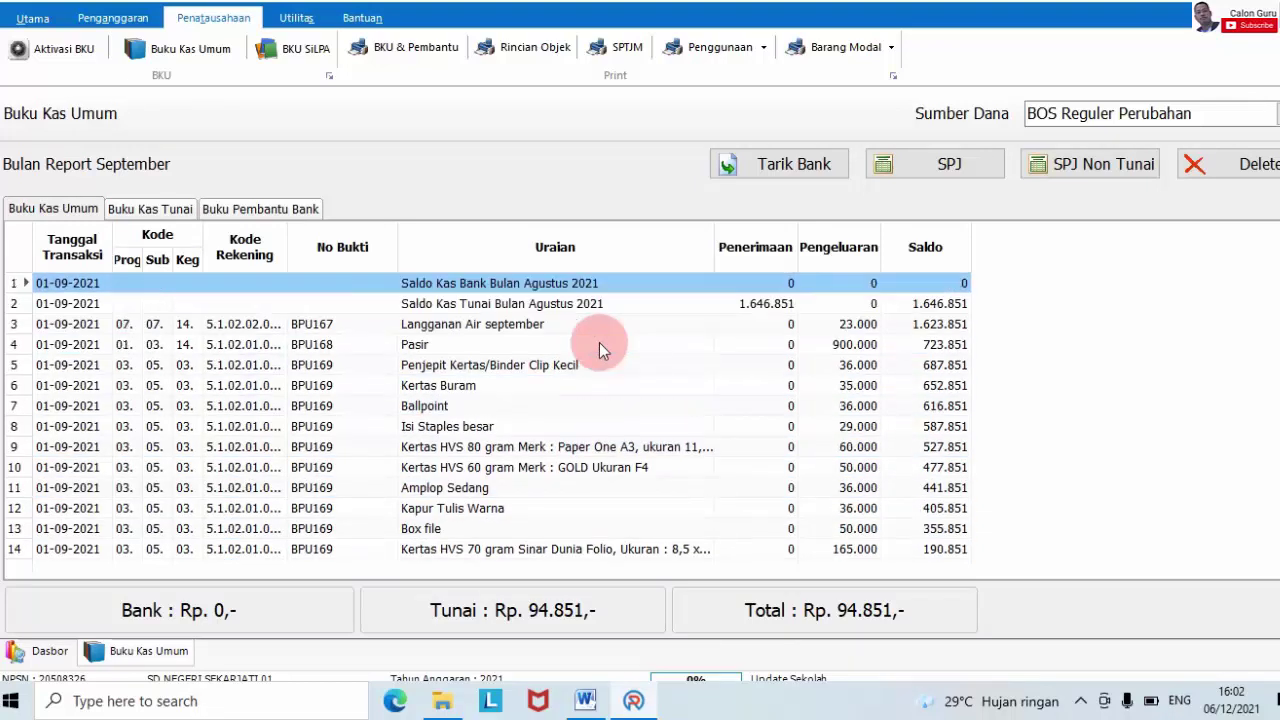
pyautogui.press('Down')
pyautogui.press('Down')
pyautogui.press('Down')
pyautogui.press('Down')
pyautogui.press('Down')
pyautogui.press('Down')
pyautogui.press('Down')
pyautogui.press('Down')
pyautogui.press('Down')
pyautogui.press('Down')
pyautogui.press('Down')
pyautogui.press('Down')
pyautogui.press('Down')
pyautogui.press('Down')
pyautogui.press('Down')
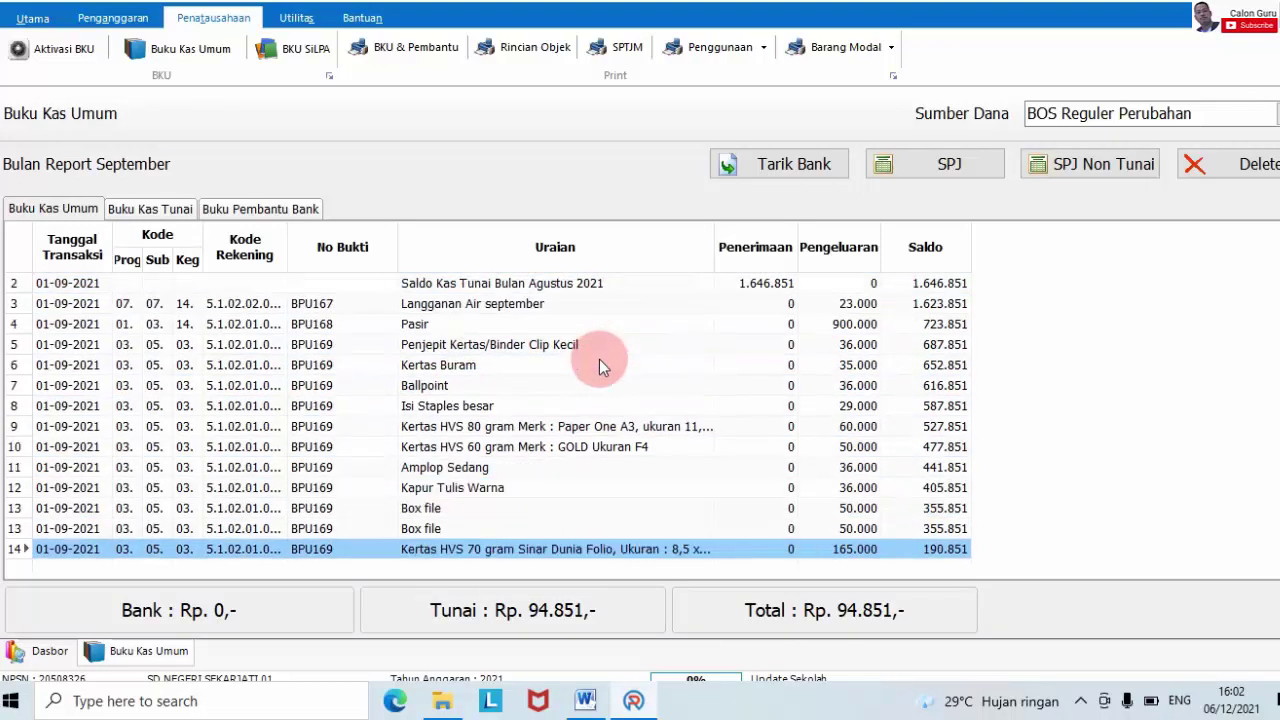
pyautogui.press('Up')
pyautogui.press('Up')
pyautogui.press('Up')
pyautogui.press('Up')
pyautogui.press('Up')
pyautogui.press('Up')
pyautogui.press('Up')
pyautogui.press('Up')
pyautogui.press('Up')
pyautogui.press('Up')
pyautogui.press('Up')
pyautogui.press('Up')
pyautogui.press('Up')
pyautogui.press('Up')
pyautogui.press('Up')
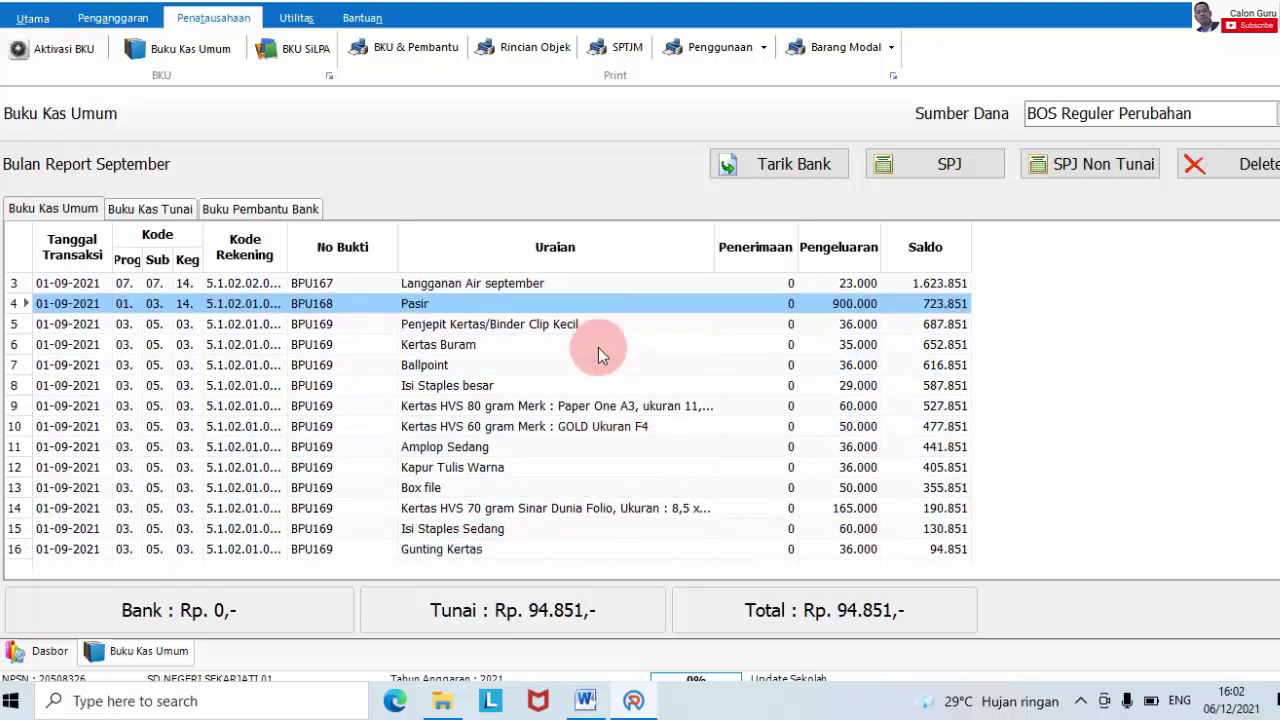
pyautogui.press('Down')
pyautogui.press('Down')
pyautogui.press('Down')
pyautogui.press('Down')
pyautogui.press('Down')
pyautogui.press('Down')
pyautogui.press('Down')
pyautogui.press('Down')
pyautogui.press('Down')
pyautogui.press('Down')
pyautogui.press('Down')
pyautogui.press('Down')
pyautogui.press('Down')
pyautogui.press('Down')
pyautogui.press('Down')
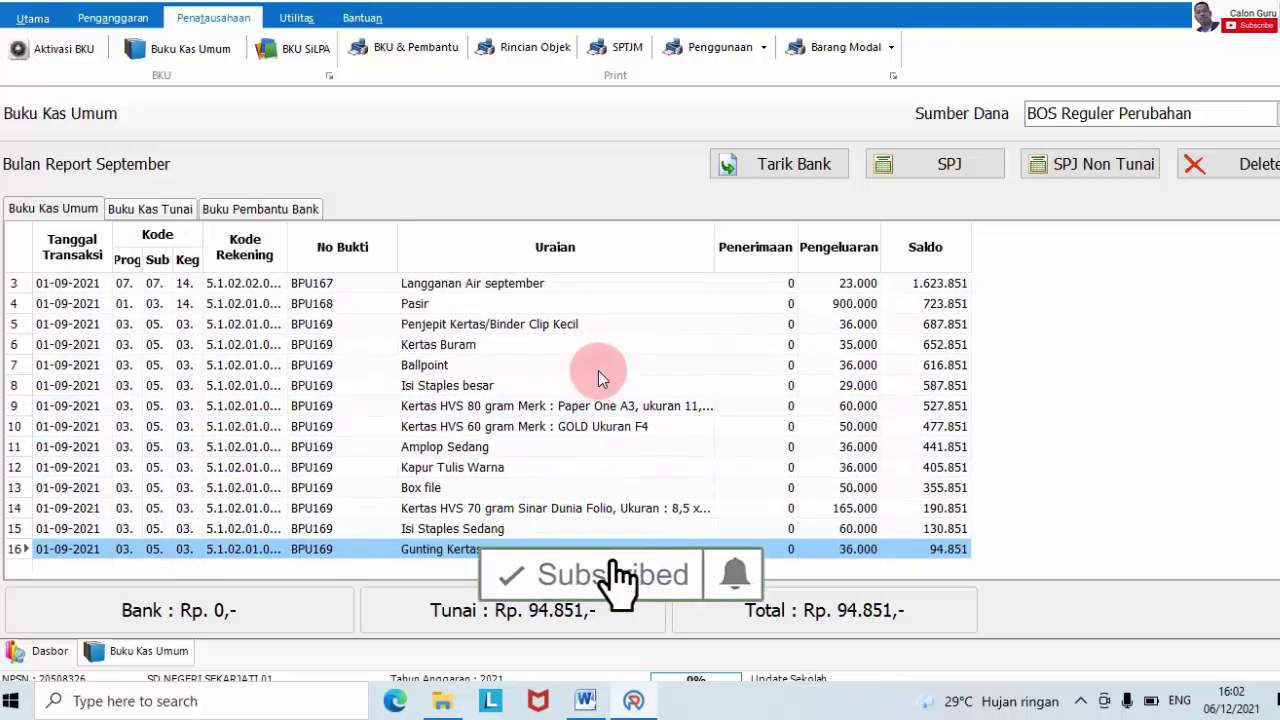
pyautogui.press('Up')
pyautogui.press('Up')
pyautogui.press('Up')
pyautogui.press('Up')
pyautogui.press('Up')
pyautogui.press('Up')
pyautogui.press('Up')
pyautogui.press('Up')
pyautogui.press('Up')
pyautogui.press('Up')
pyautogui.press('Up')
pyautogui.press('Up')
pyautogui.press('Up')
pyautogui.press('Up')
pyautogui.press('Up')
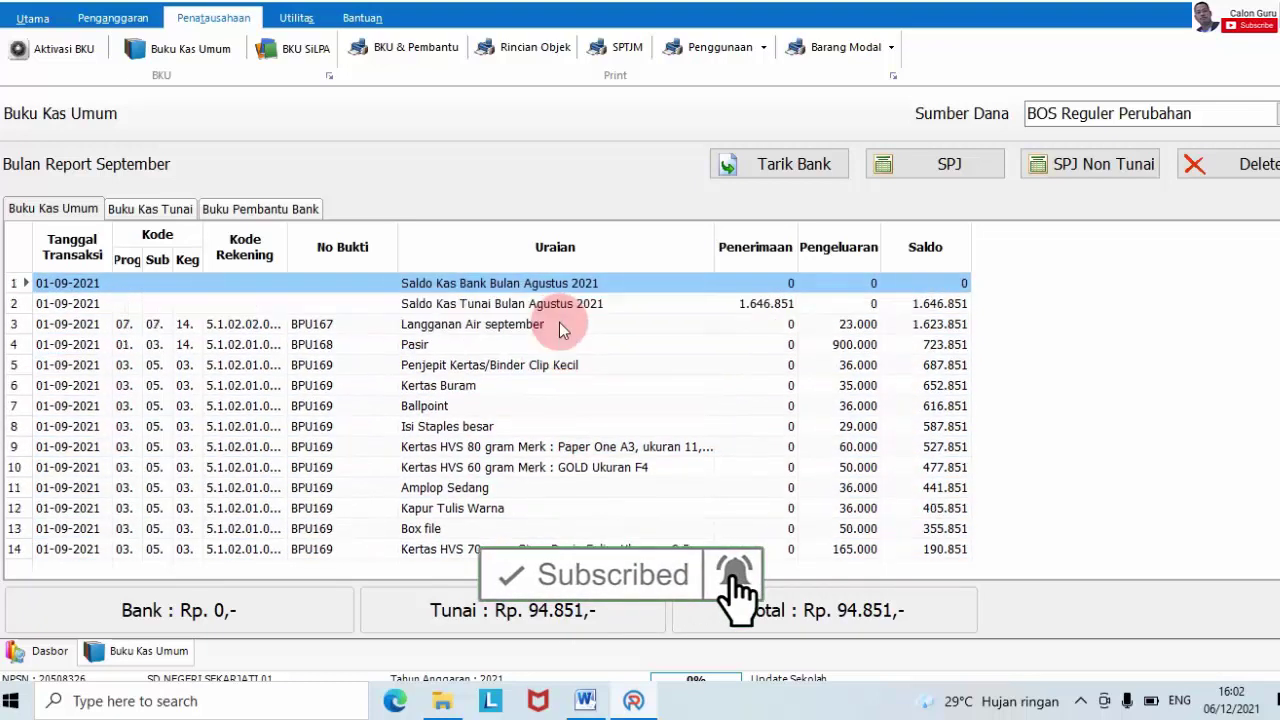
pyautogui.press('Down')
pyautogui.press('Down')
pyautogui.press('Down')
pyautogui.press('Down')
pyautogui.press('Down')
pyautogui.press('Down')
pyautogui.press('Down')
pyautogui.press('Down')
pyautogui.press('Down')
pyautogui.press('Down')
pyautogui.press('Down')
pyautogui.press('Down')
pyautogui.press('Down')
pyautogui.press('Down')
pyautogui.press('Down')
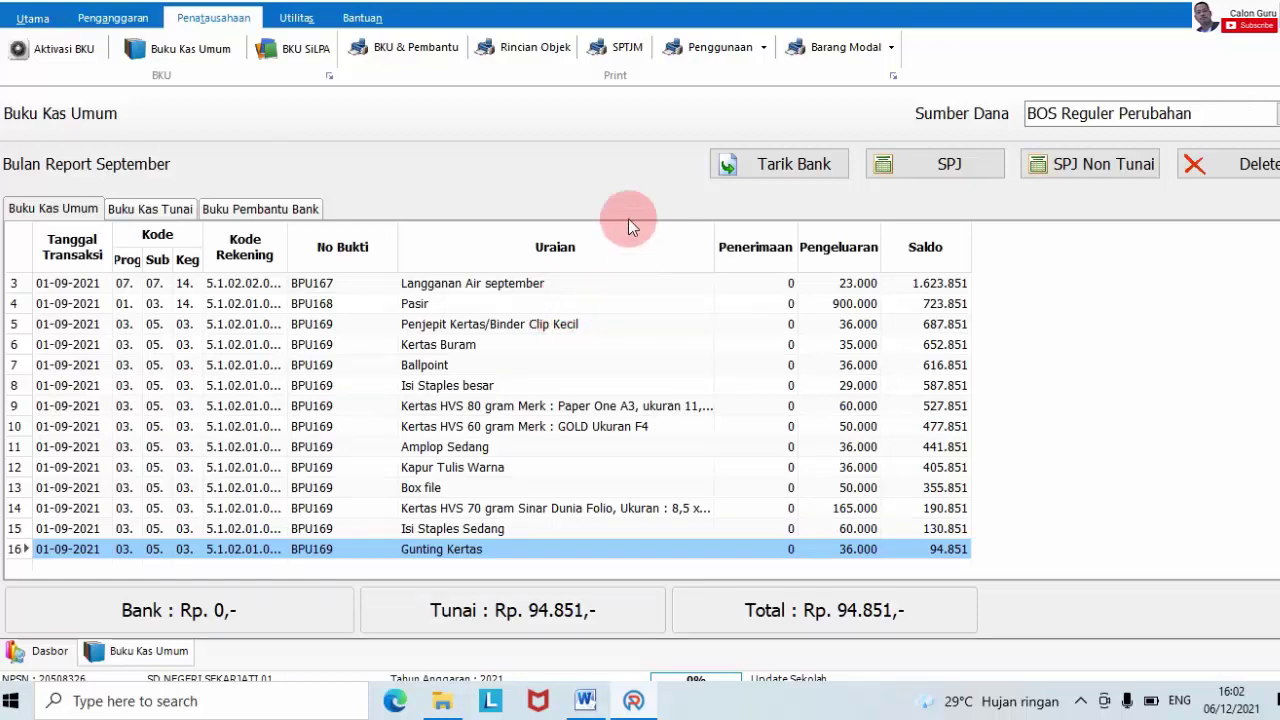
pyautogui.press('Up')
pyautogui.press('Up')
pyautogui.press('Up')
pyautogui.press('Up')
pyautogui.press('Up')
pyautogui.press('Up')
pyautogui.press('Up')
pyautogui.press('Up')
pyautogui.press('Up')
pyautogui.press('Up')
pyautogui.press('Up')
pyautogui.press('Up')
pyautogui.press('Up')
pyautogui.press('Up')
pyautogui.press('Up')
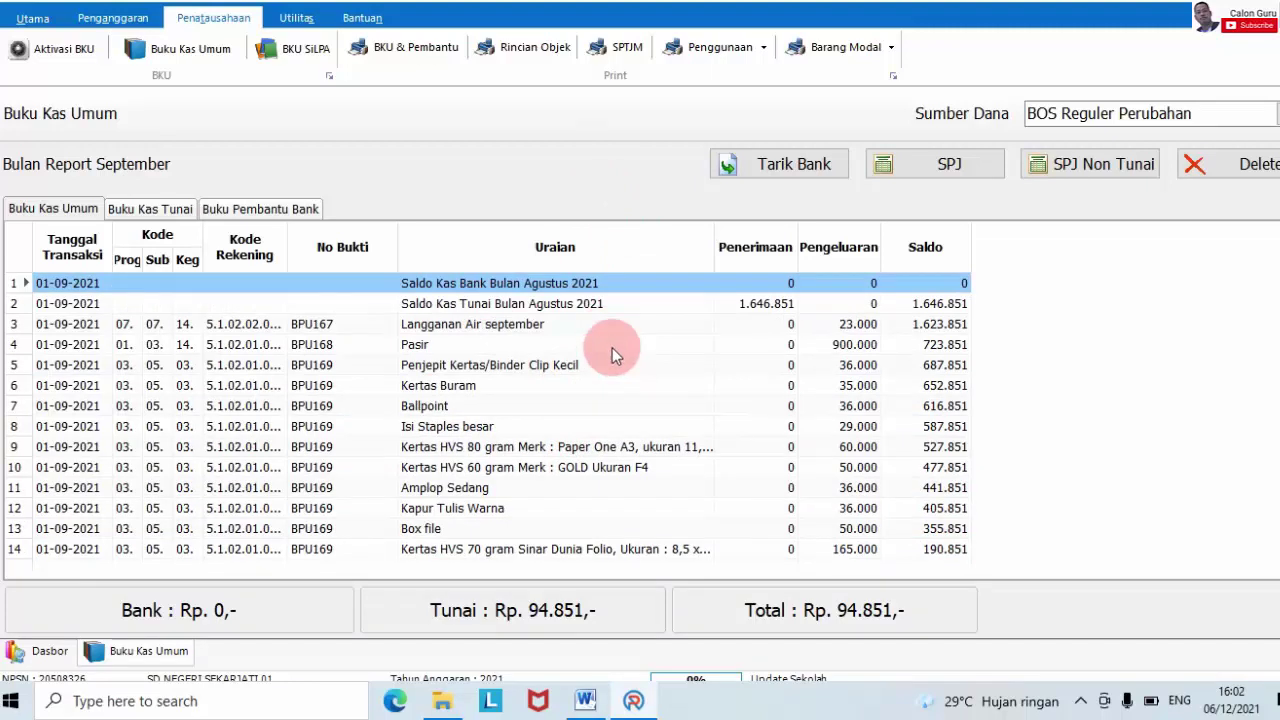
pyautogui.press('Down')
pyautogui.press('Down')
pyautogui.press('Down')
pyautogui.press('Down')
pyautogui.press('Down')
pyautogui.press('Down')
pyautogui.press('Down')
pyautogui.press('Down')
pyautogui.press('Down')
pyautogui.press('Down')
pyautogui.press('Down')
pyautogui.press('Down')
pyautogui.press('Down')
pyautogui.press('Down')
pyautogui.press('Down')
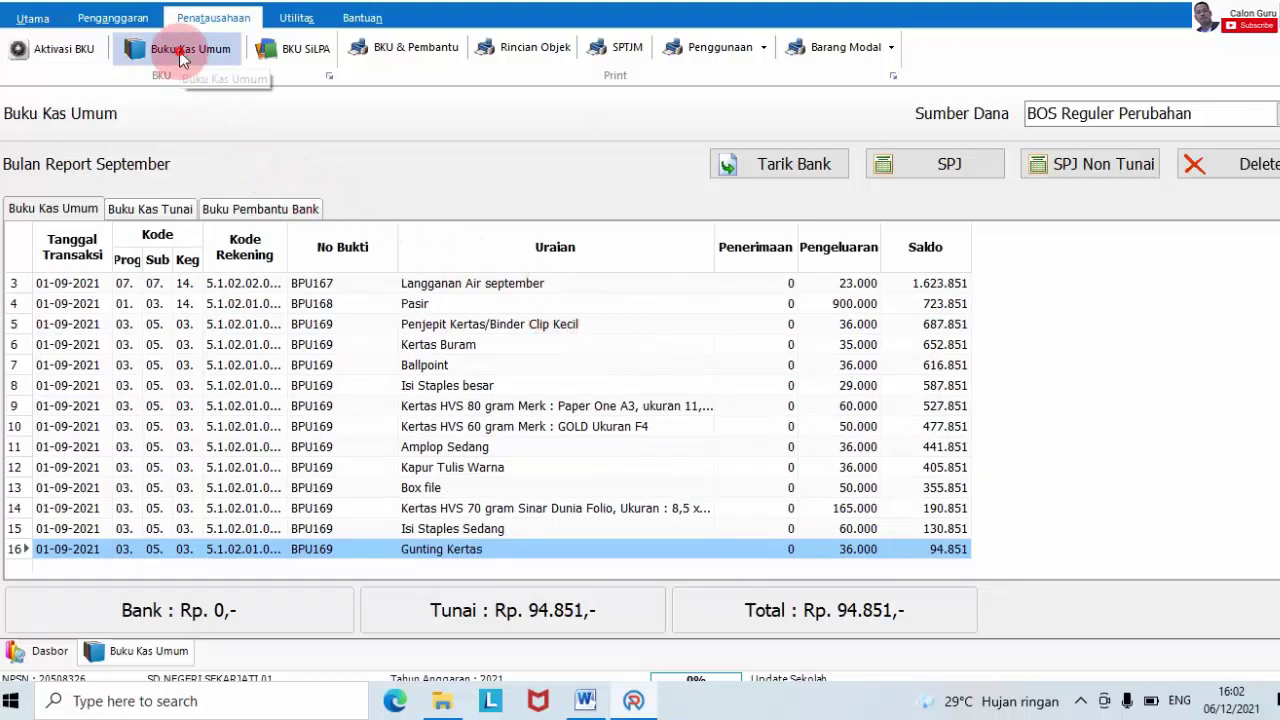
# - Select BOS Reguler Perubahan on the Aktivasi BKU page, then check the ledger's fund source
pyautogui.click(58, 52)
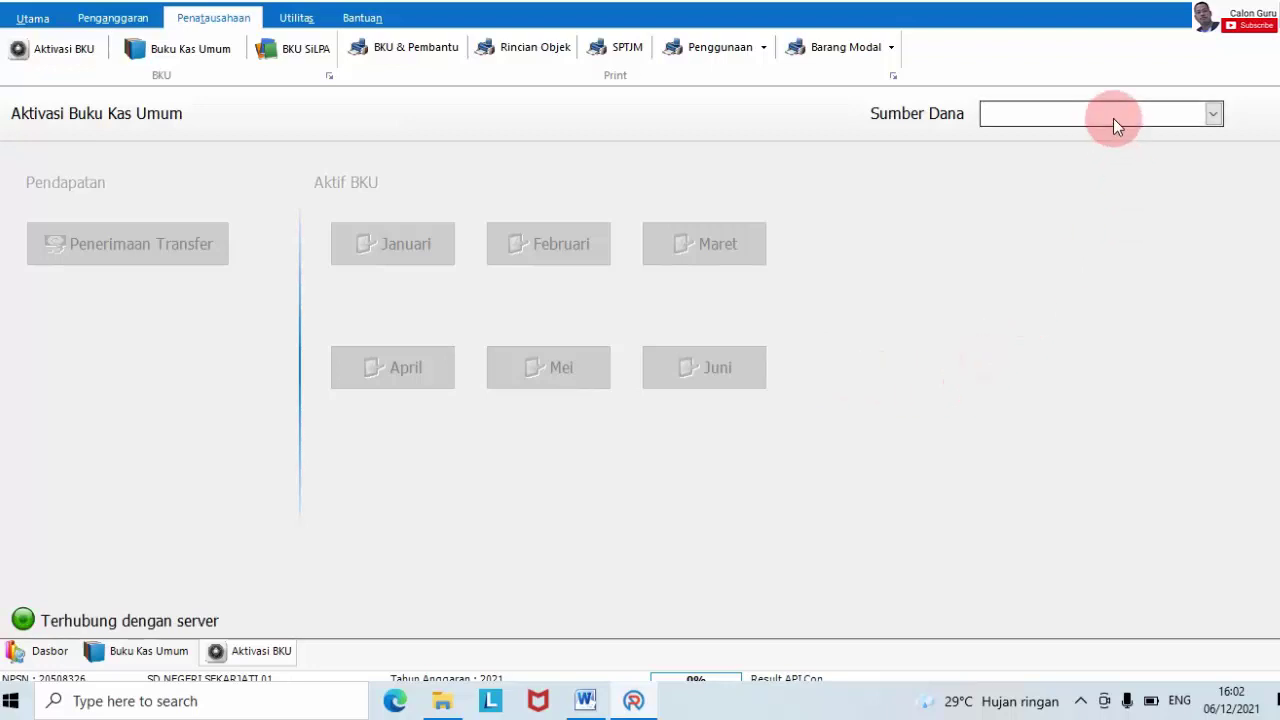
pyautogui.click(1113, 118)
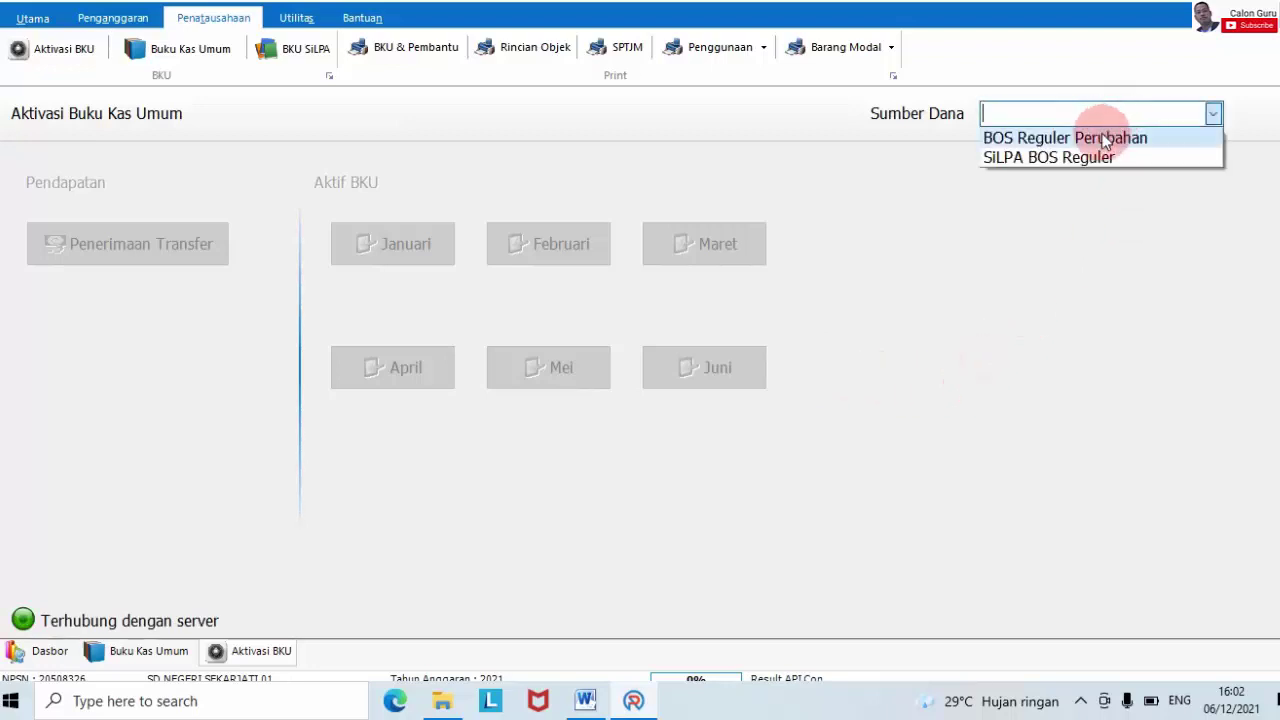
pyautogui.click(1105, 140)
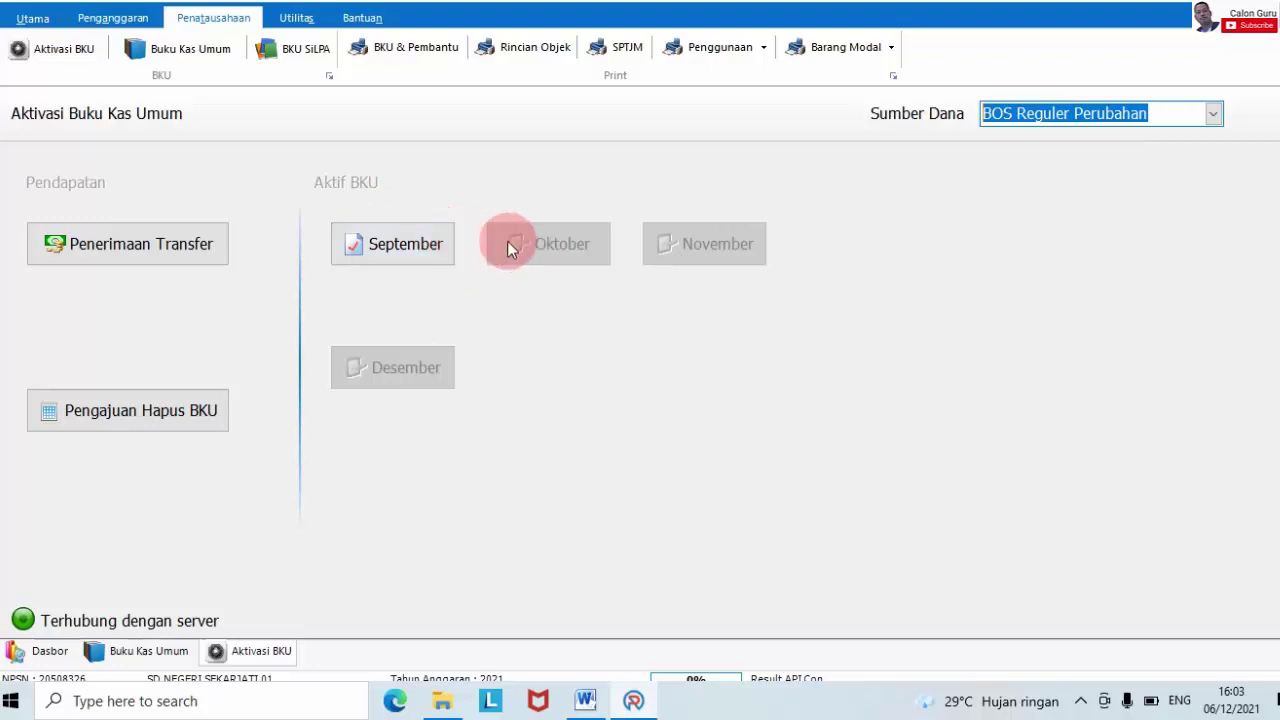
pyautogui.click(190, 60)
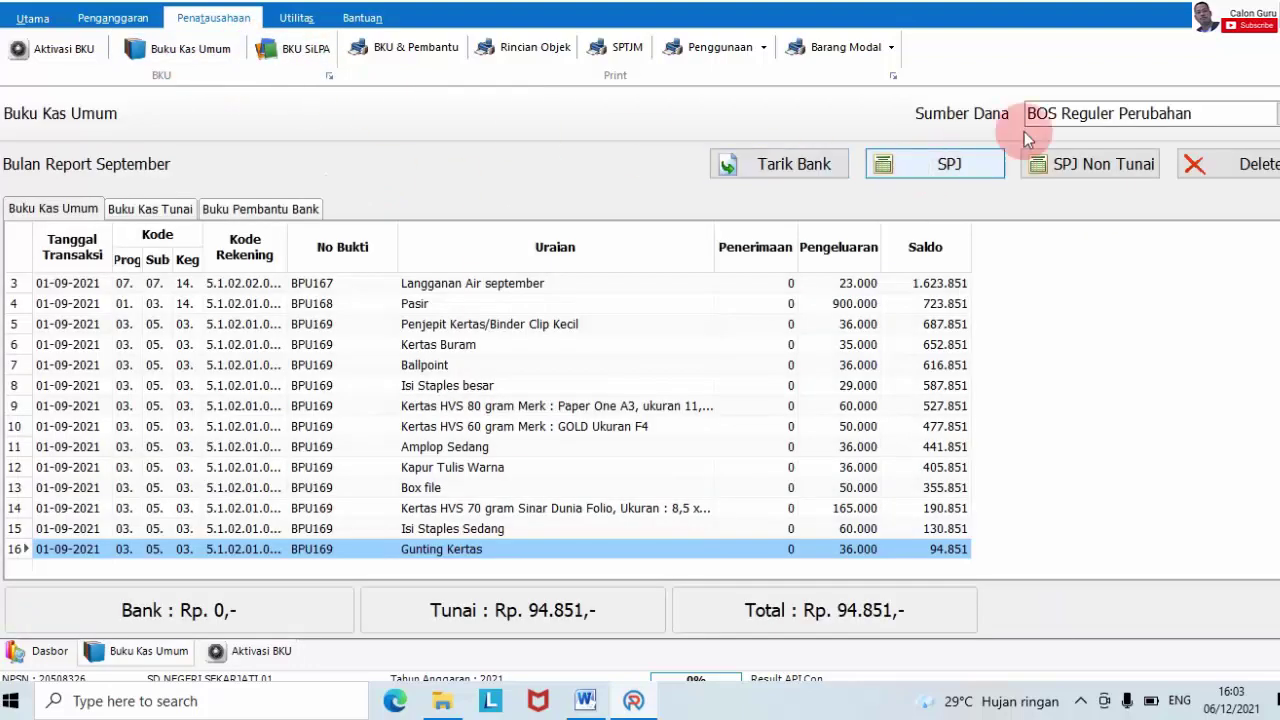
pyautogui.click(1045, 113)
pyautogui.click(1060, 133)
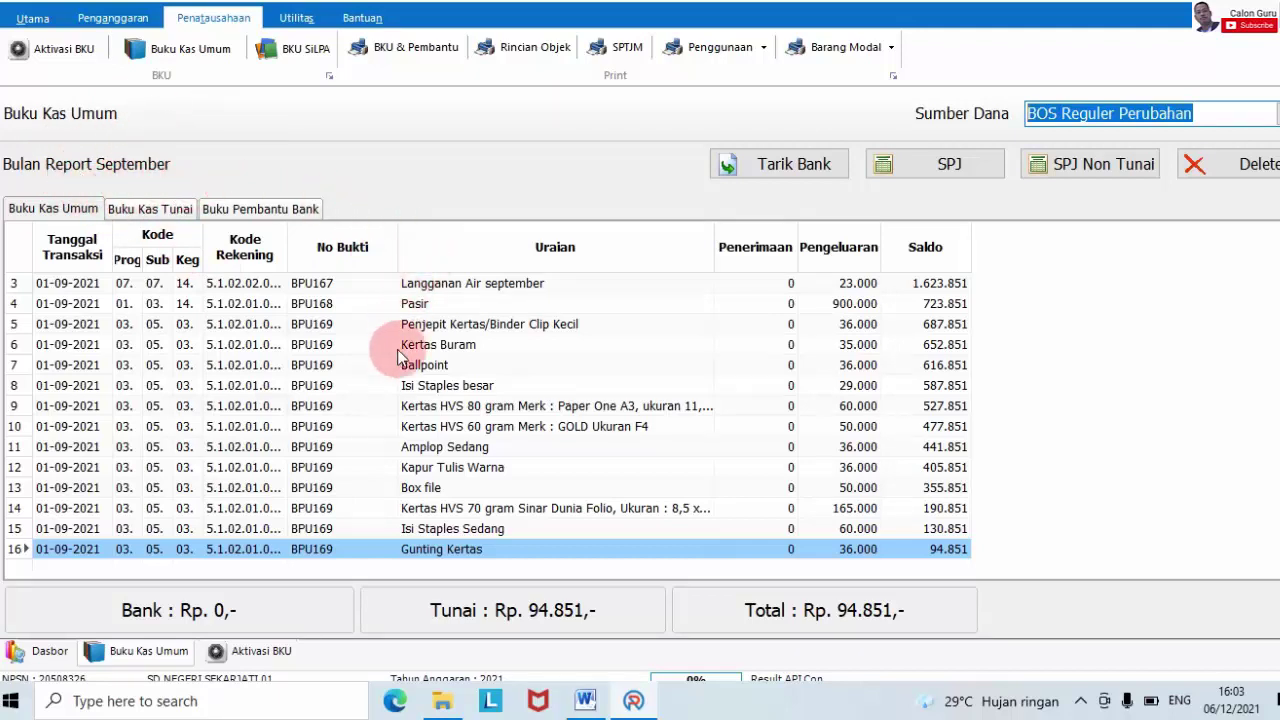
# - Return to the Aktivasi BKU page, leaving the Sumber Dana selection unchanged
pyautogui.click(40, 48)
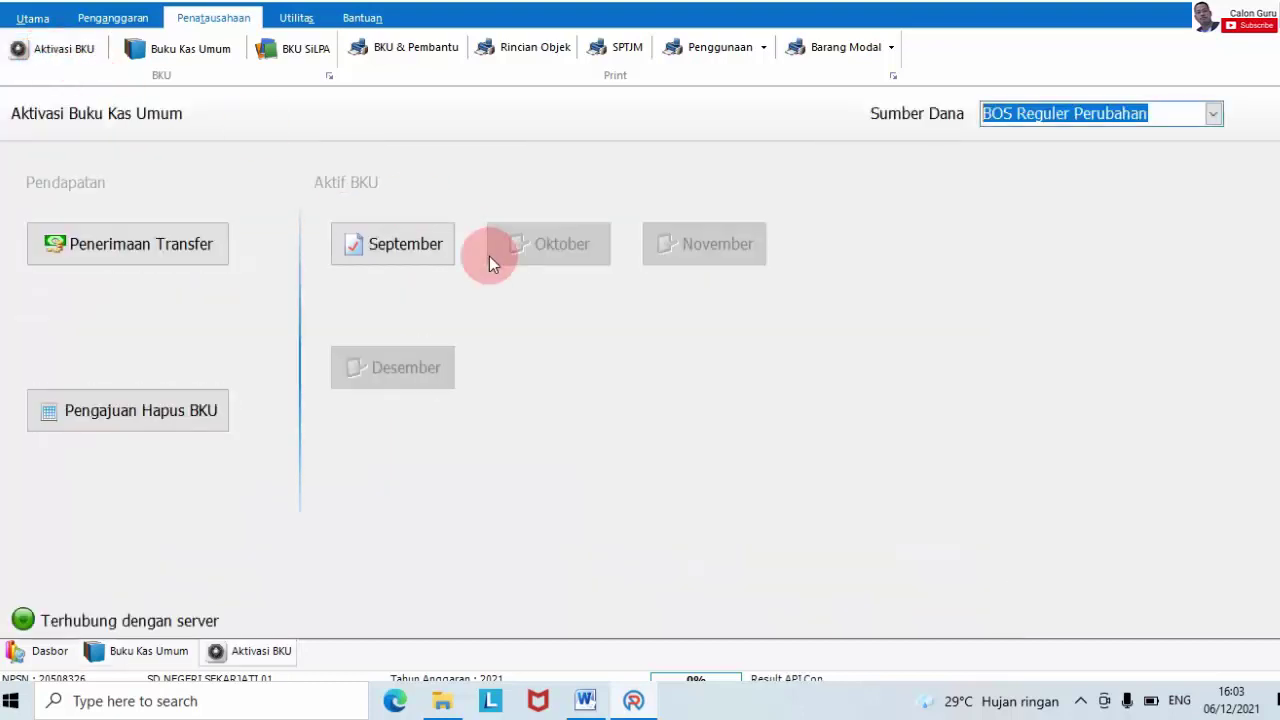
pyautogui.click(55, 50)
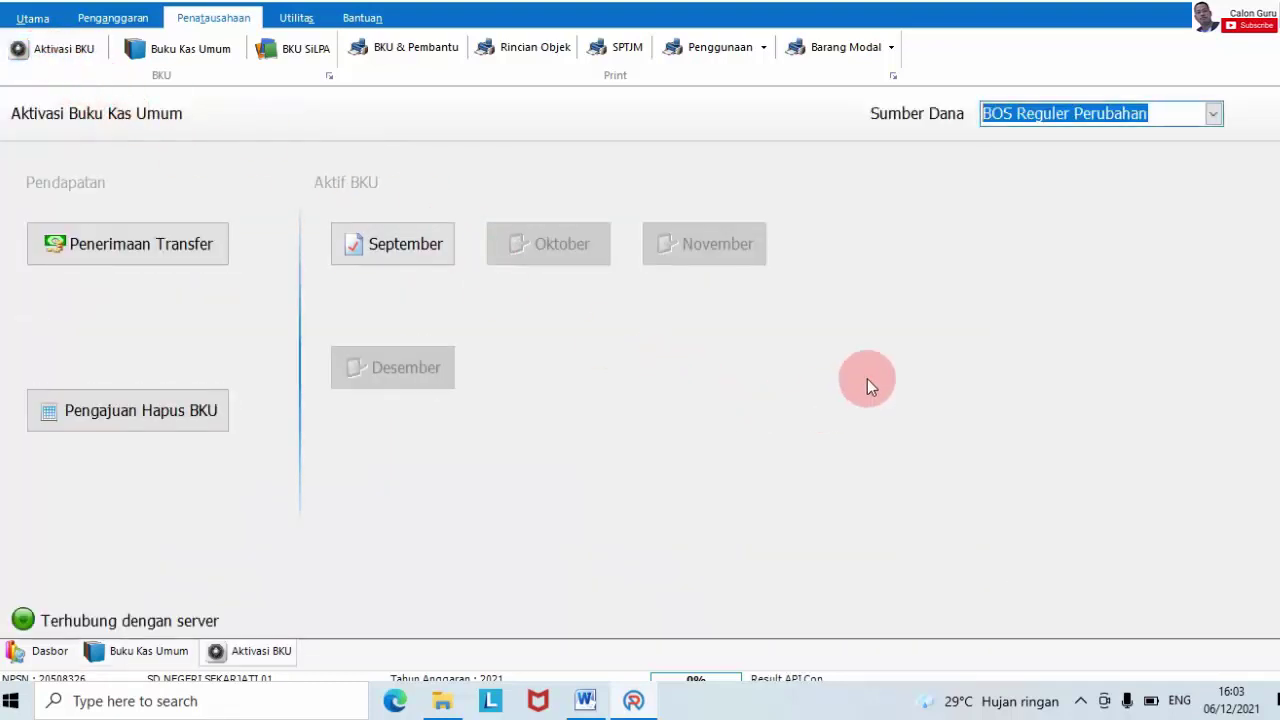
pyautogui.click(1076, 118)
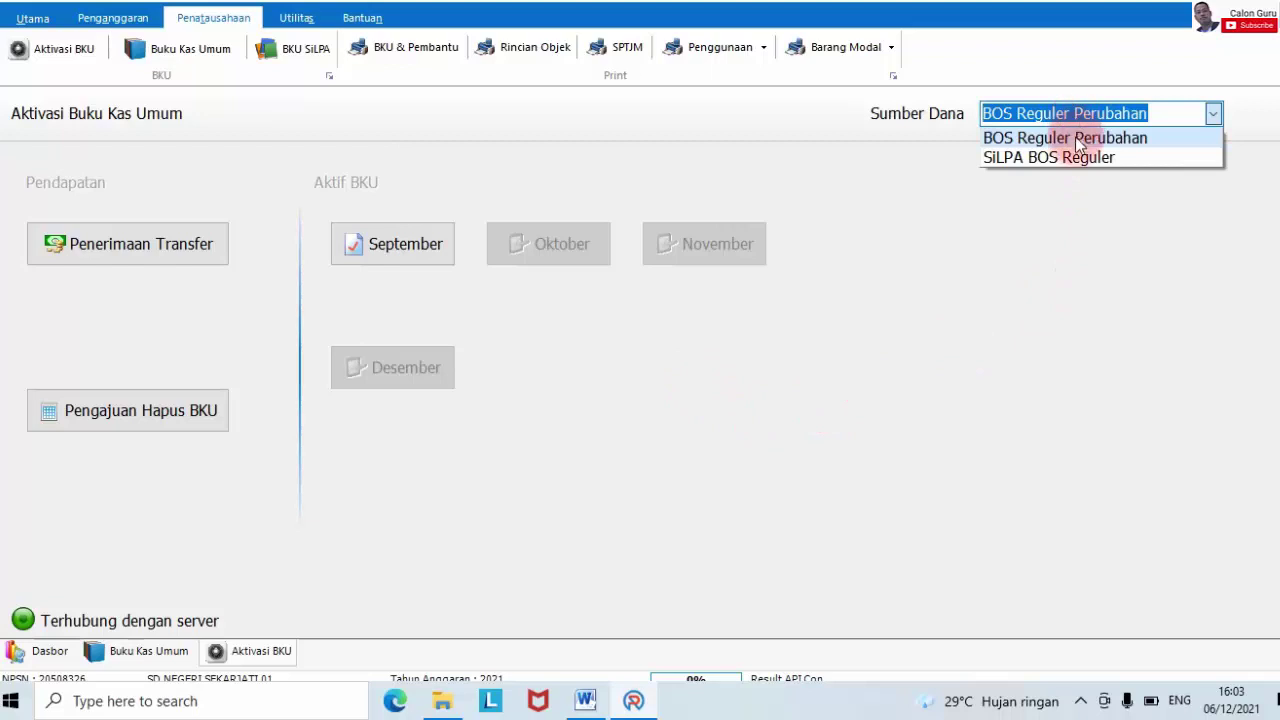
pyautogui.click(1015, 275)
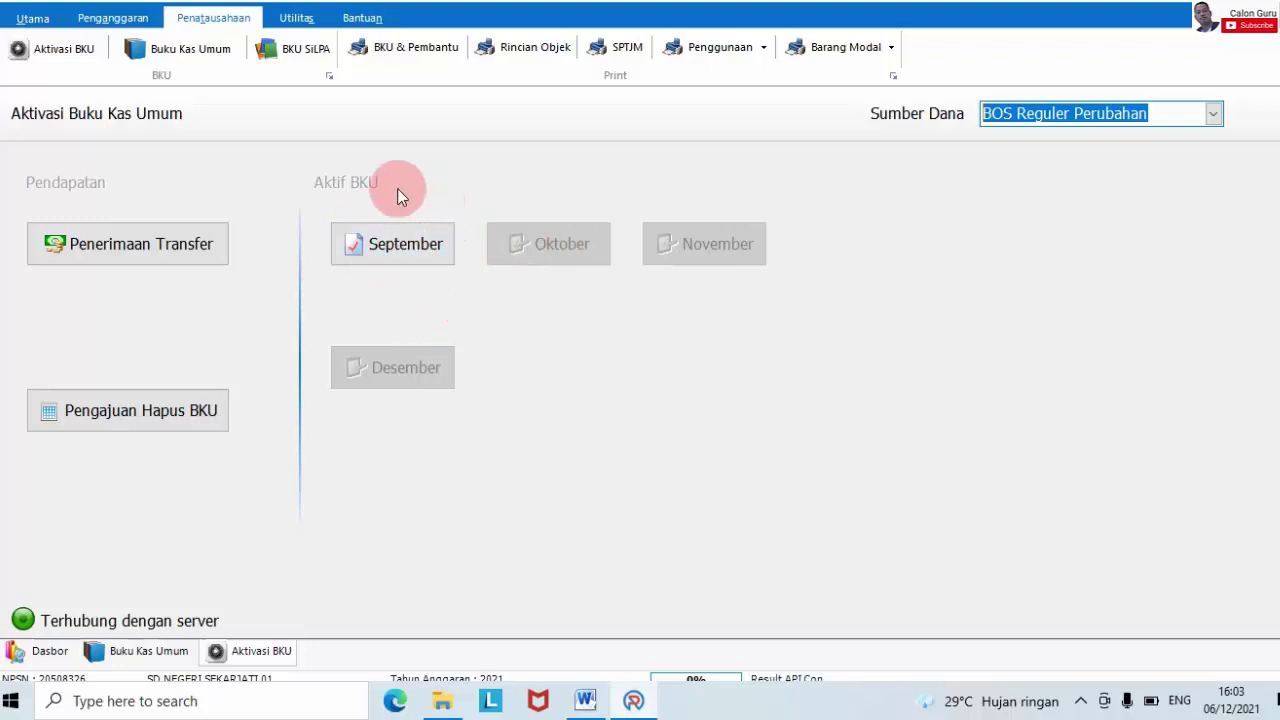
# - Close the September BKU, confirming with Rp 0 bank interest in Tutup BKU
pyautogui.click(388, 245)
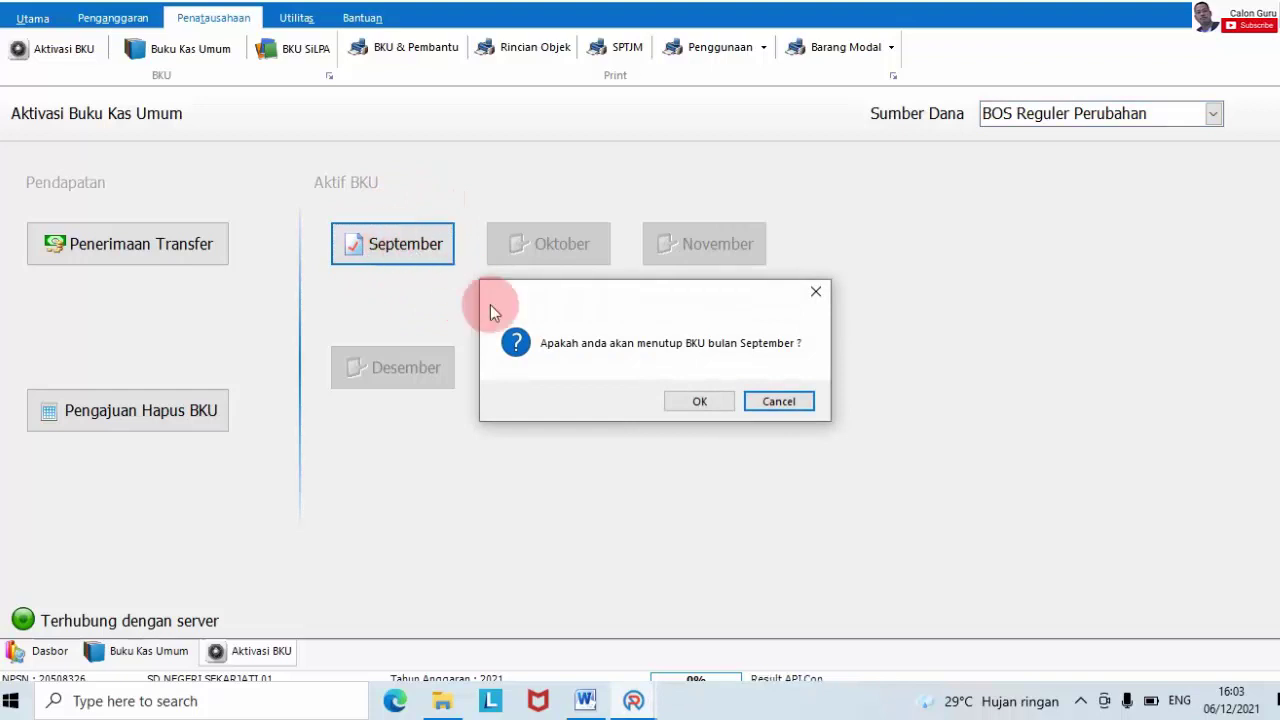
pyautogui.click(533, 345)
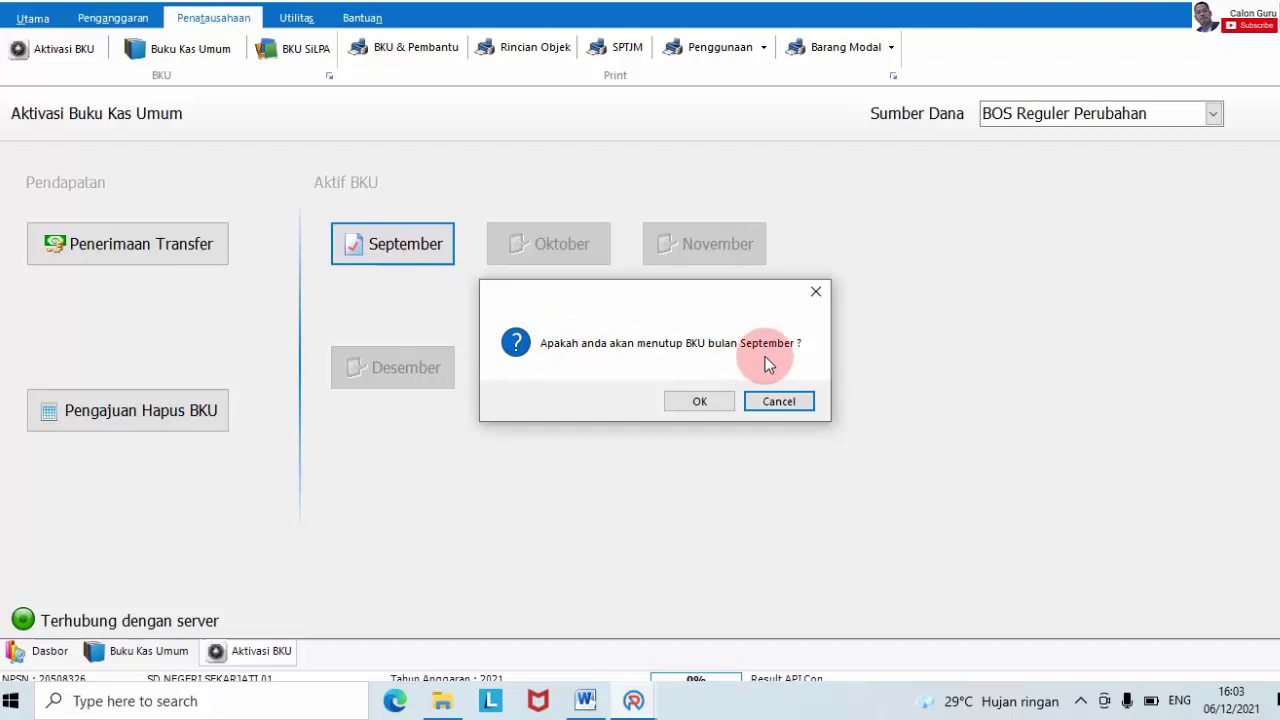
pyautogui.click(700, 400)
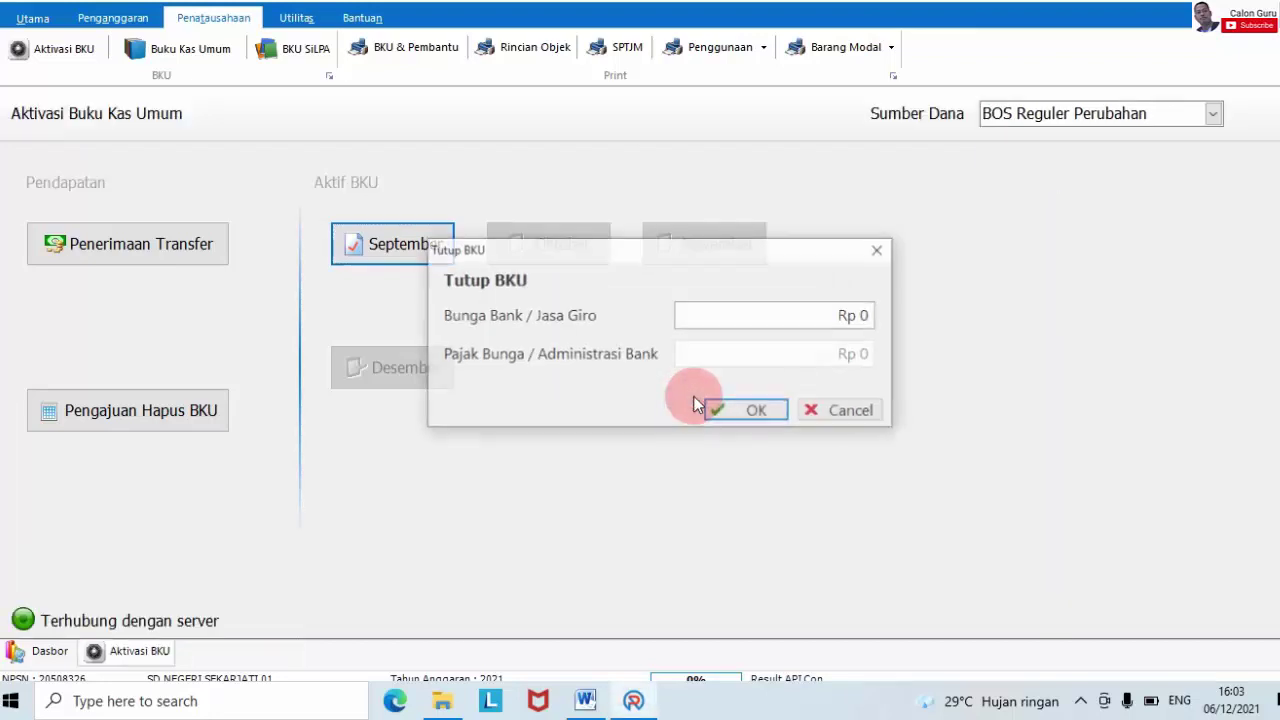
pyautogui.click(700, 305)
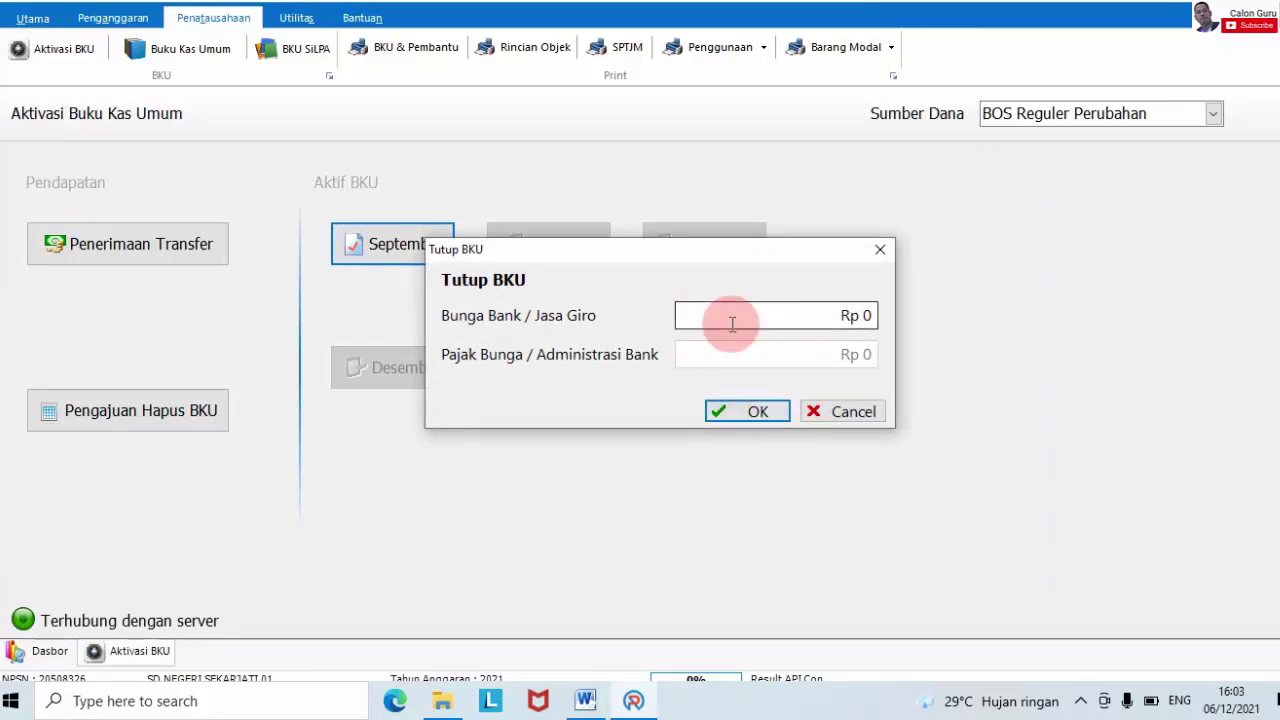
pyautogui.click(750, 412)
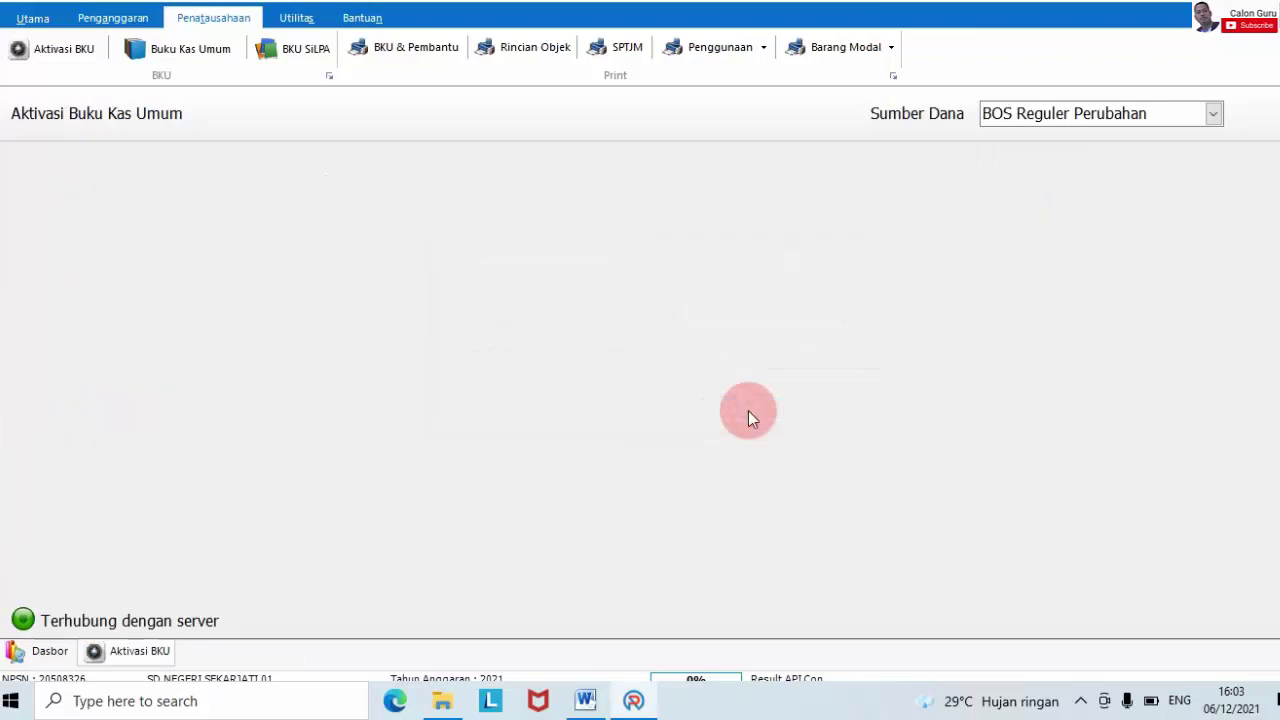
# - Wait for Sync Data Init to finish, then dismiss the Sync Data Berhasil notice
pyautogui.click(1080, 700)
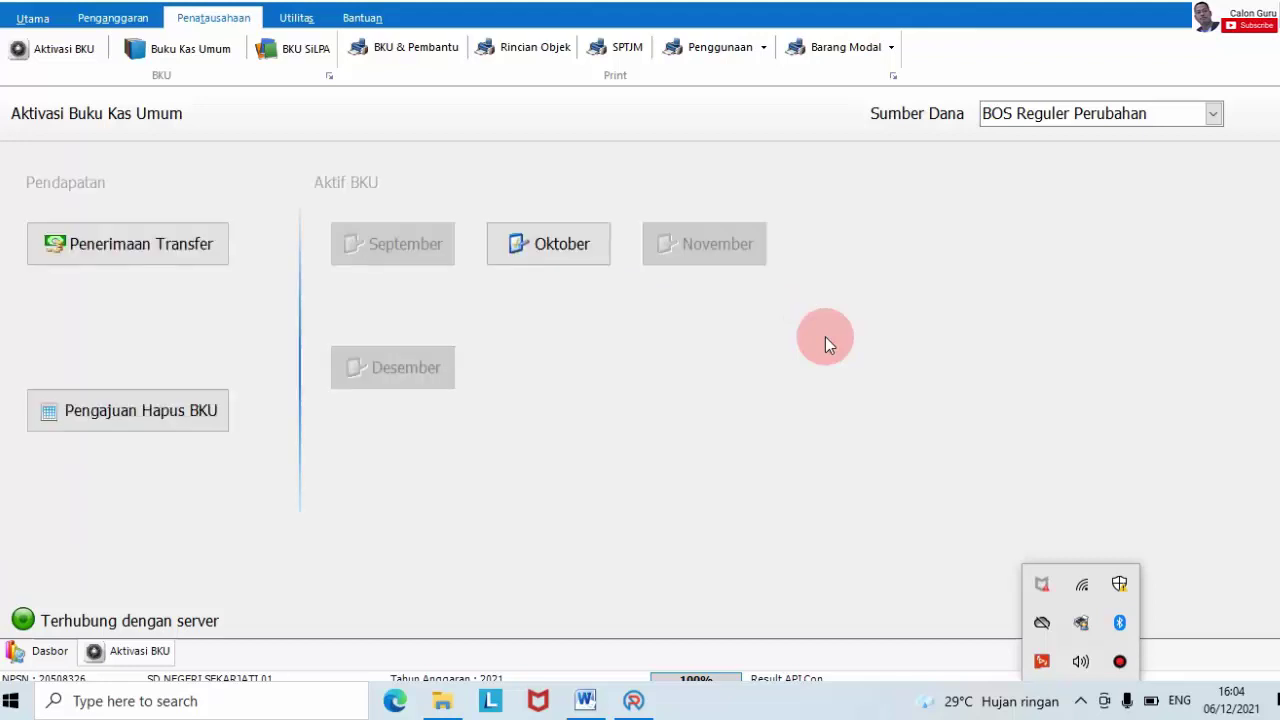
pyautogui.click(825, 337)
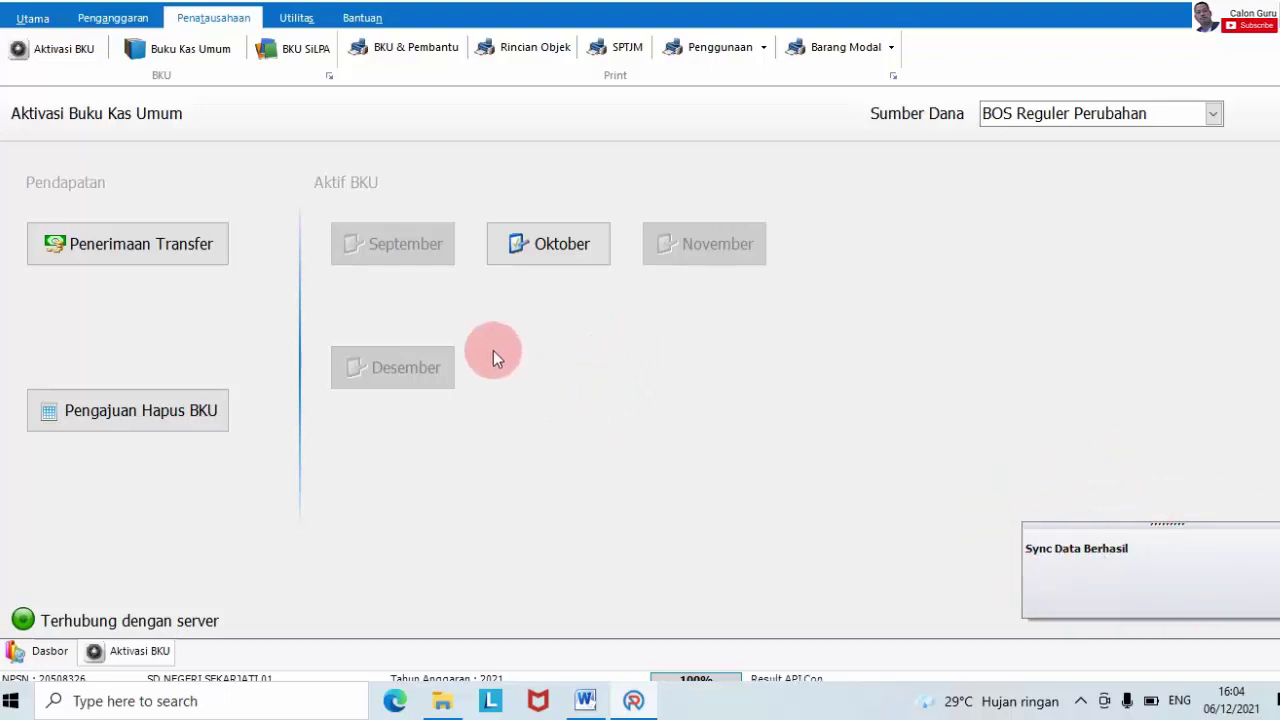
pyautogui.click(402, 243)
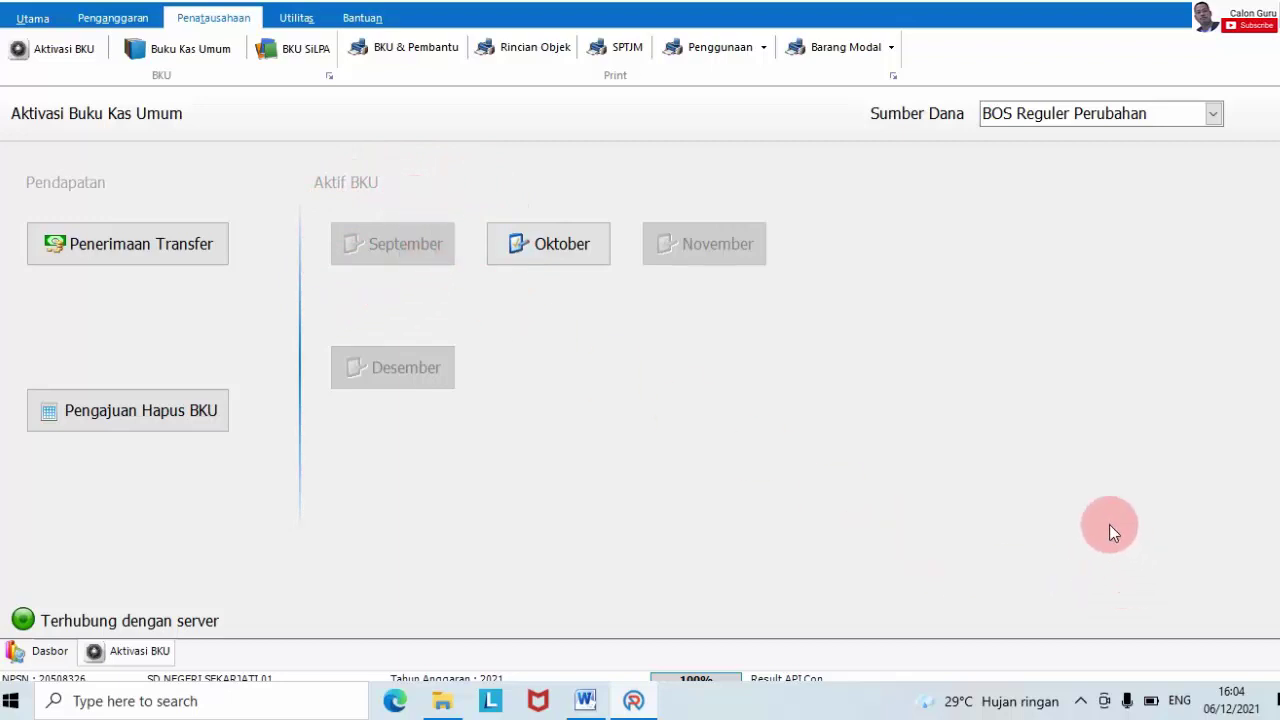
# - Print the Buku Kas Umum report for BOS Reguler with September as the month
pyautogui.click(409, 58)
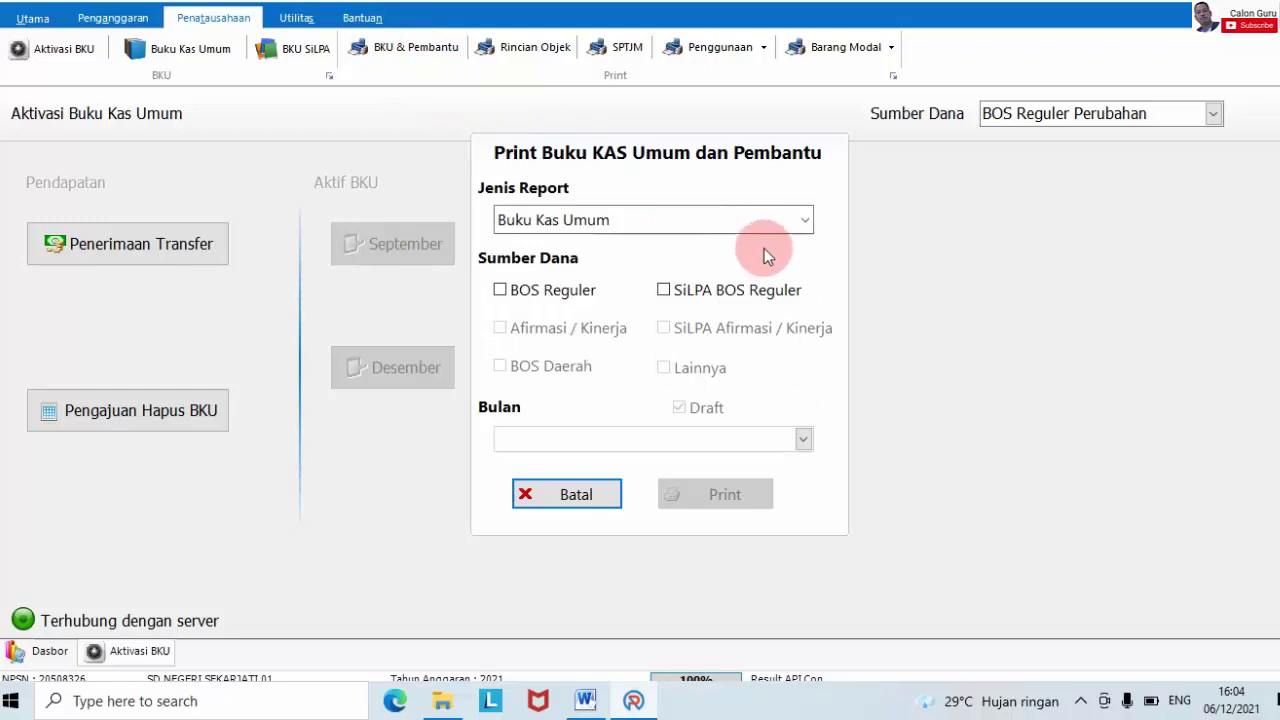
pyautogui.click(794, 226)
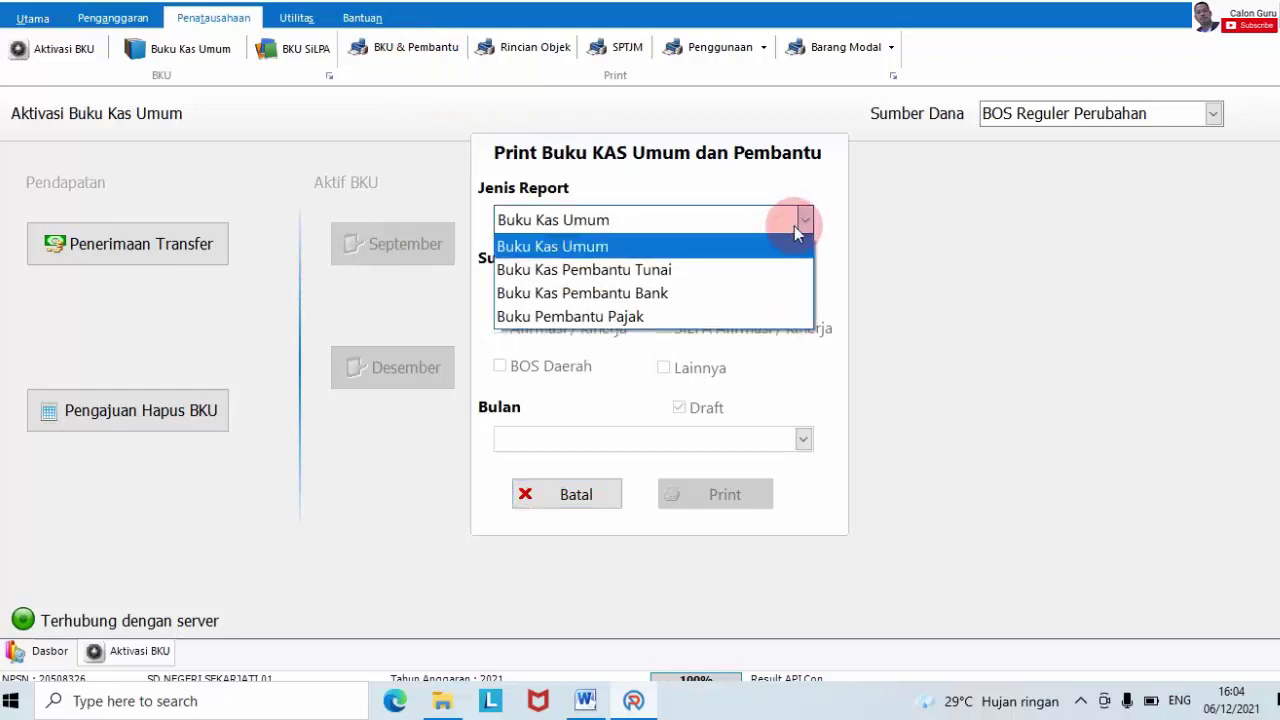
pyautogui.click(891, 239)
pyautogui.click(499, 291)
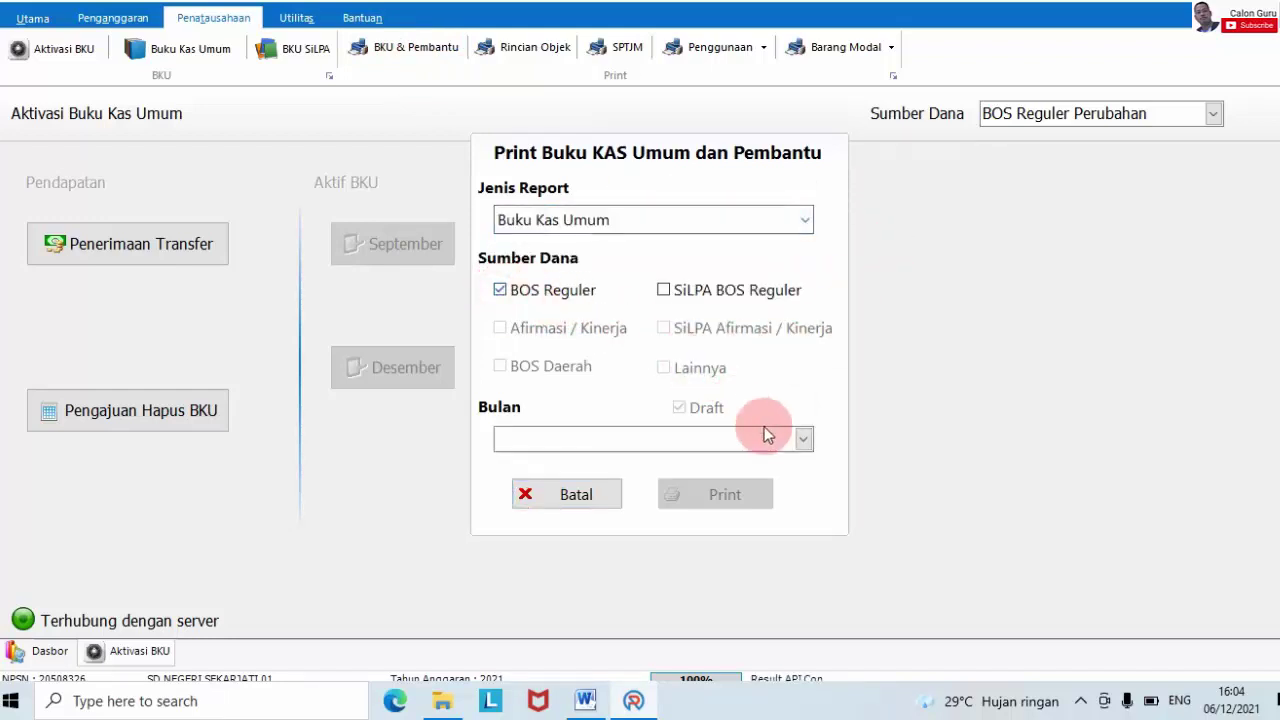
pyautogui.click(801, 443)
pyautogui.scroll(-1, 764, 535)
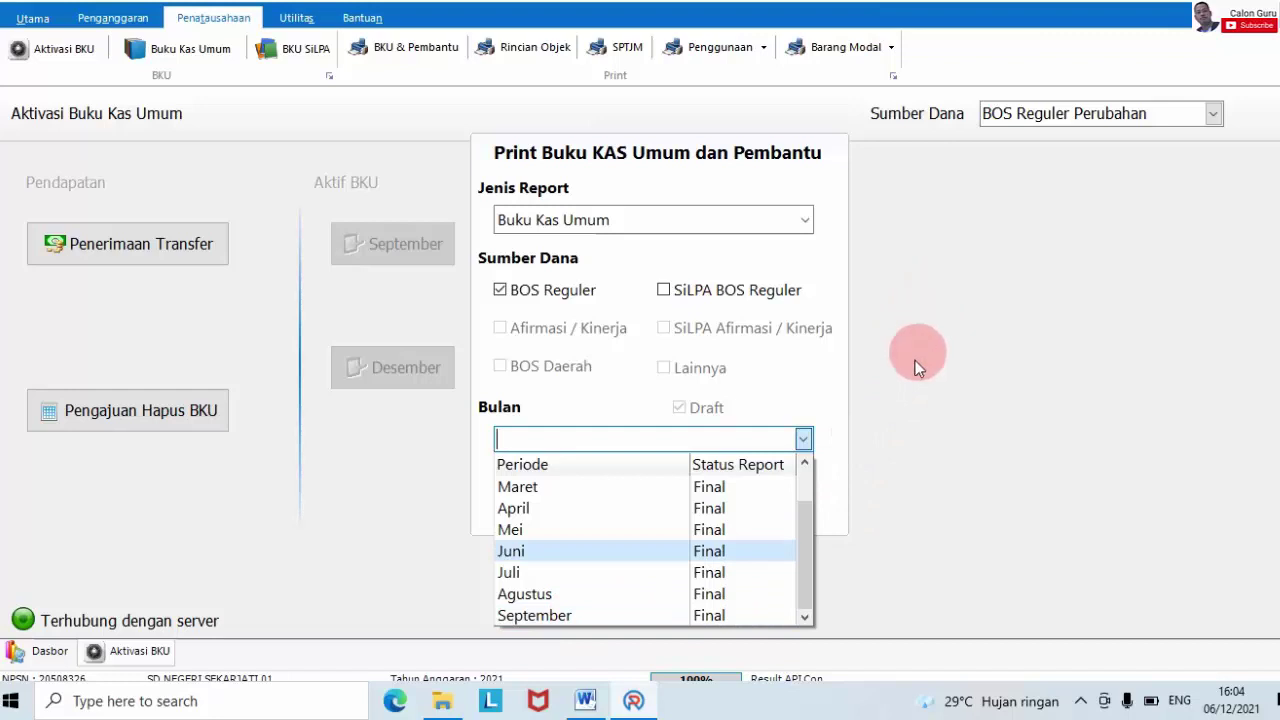
pyautogui.click(679, 615)
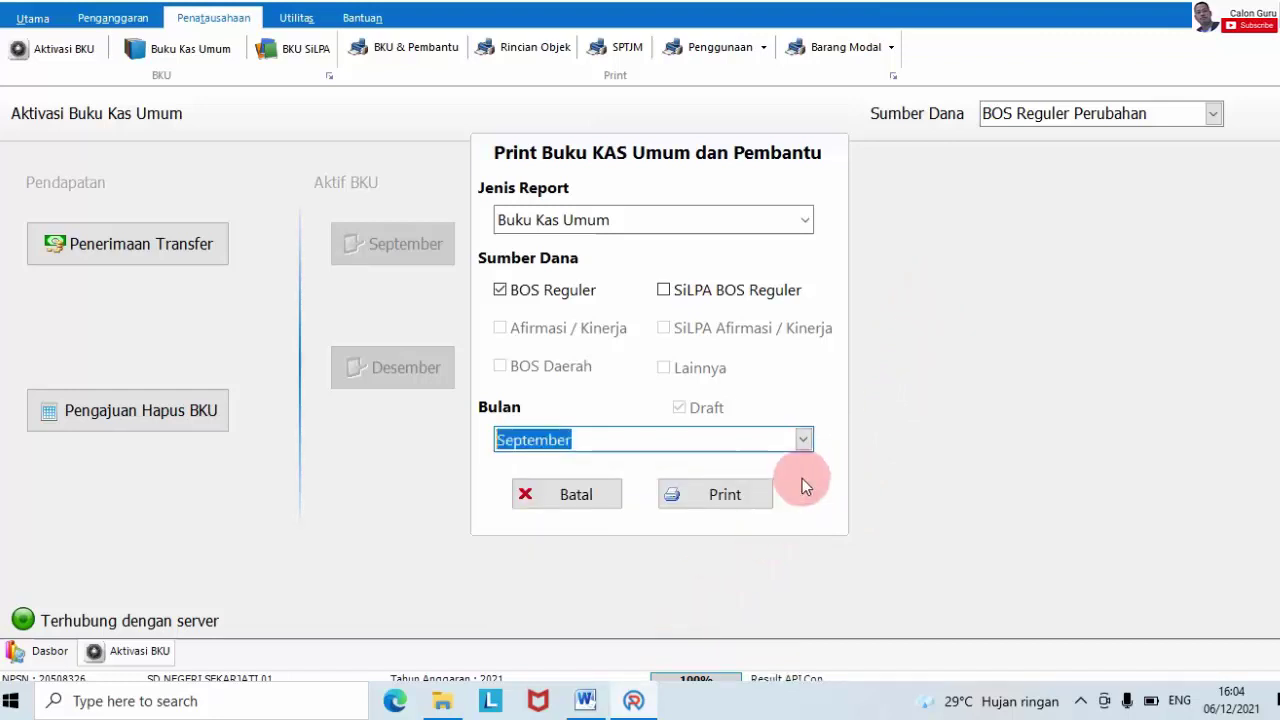
pyautogui.click(516, 505)
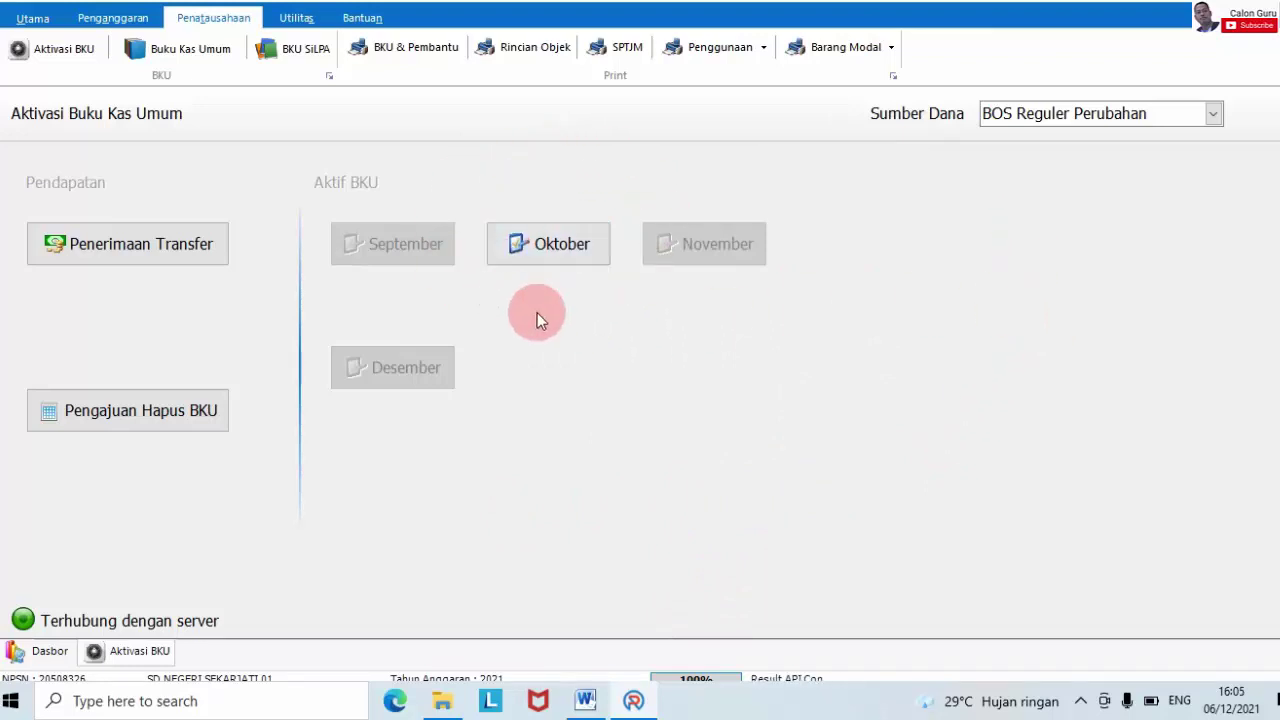
pyautogui.click(521, 263)
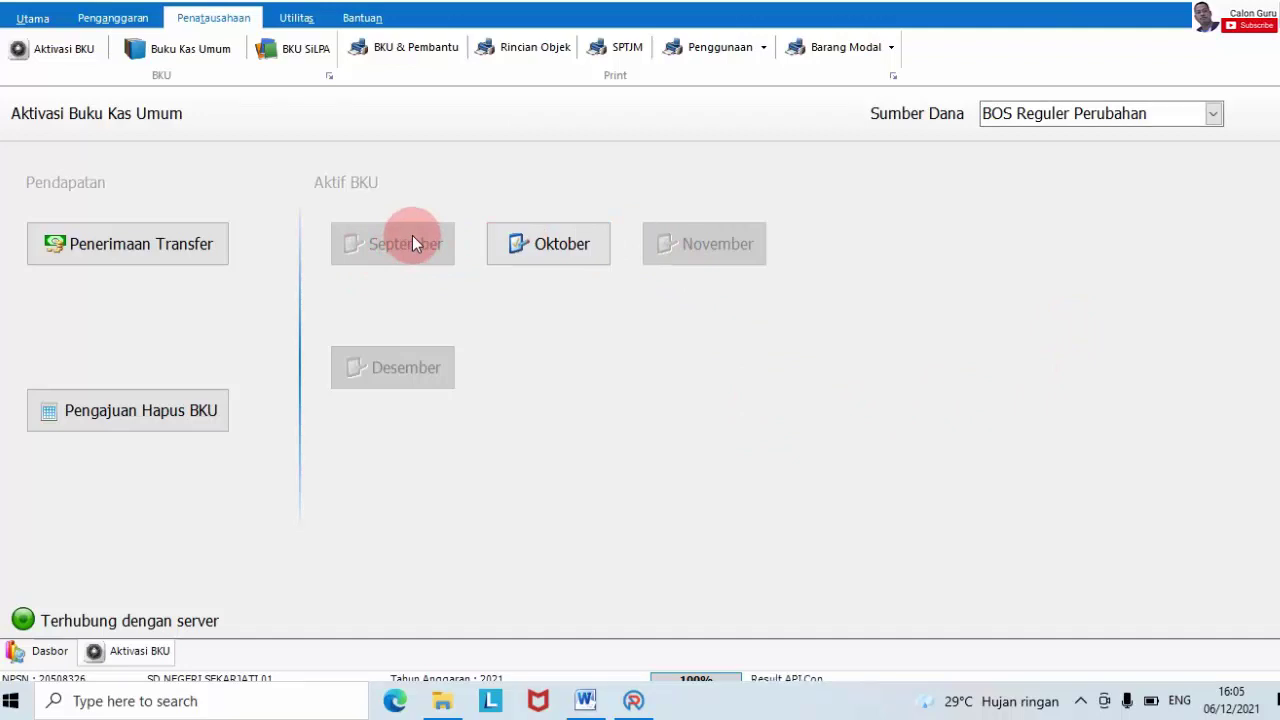
pyautogui.click(388, 47)
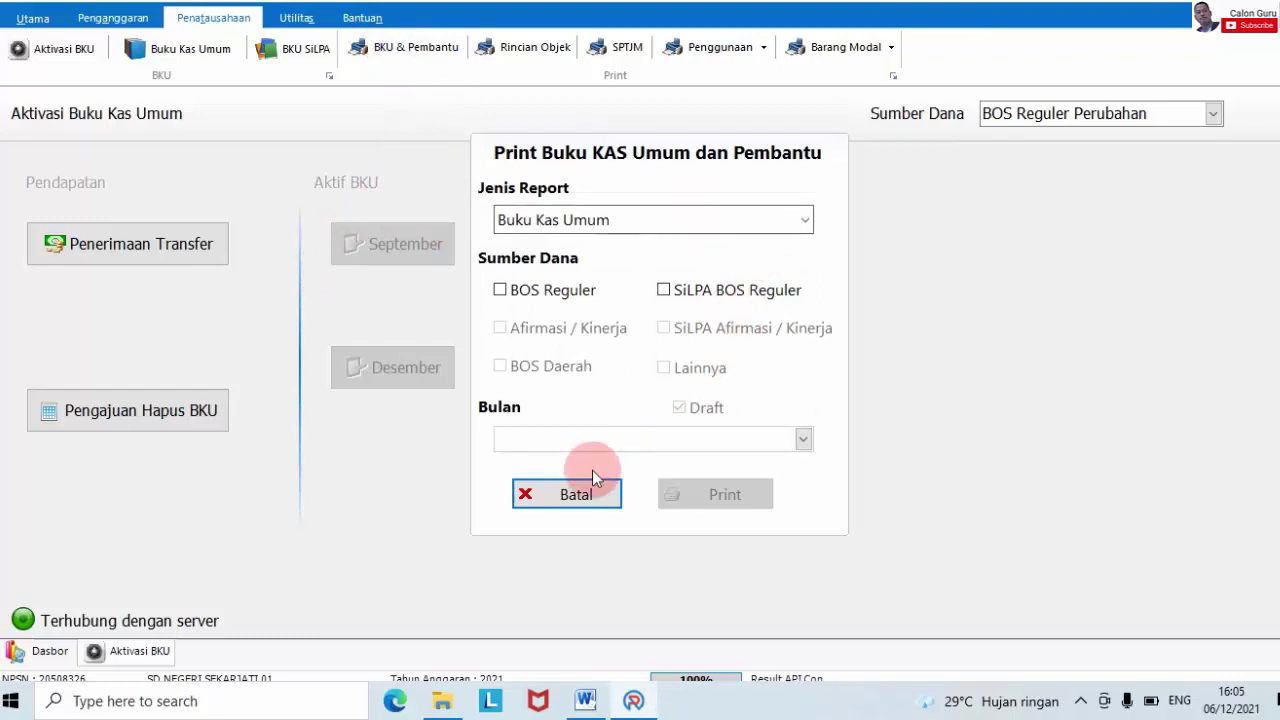
pyautogui.click(570, 490)
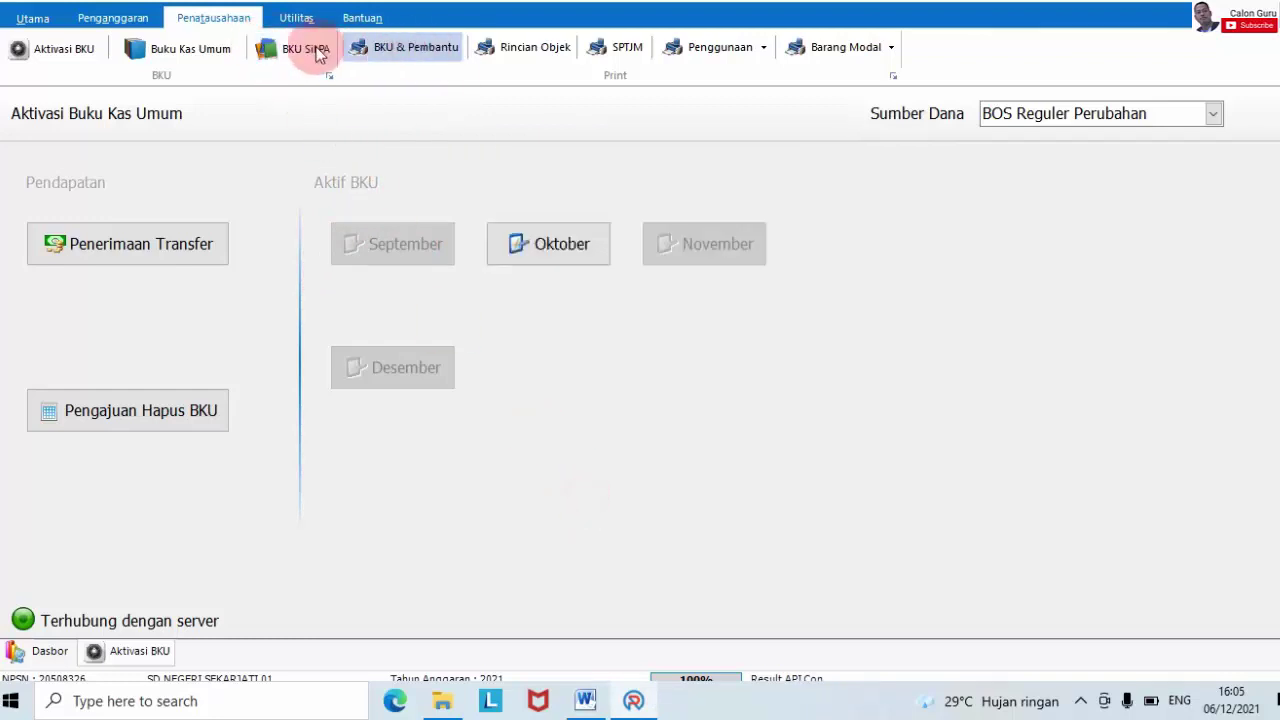
pyautogui.click(210, 48)
# - Pick BOS Reguler Perubahan in Sumber Dana and dismiss the no-active-month notice
pyautogui.click(1133, 105)
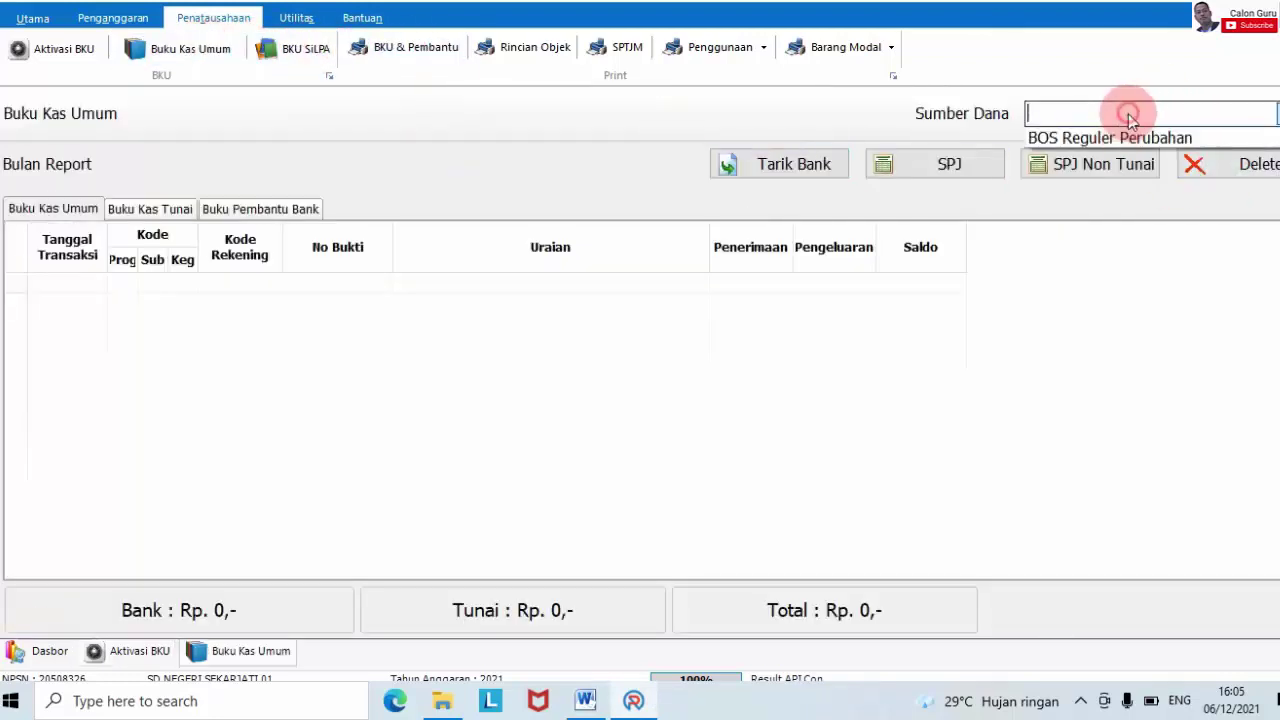
pyautogui.click(1085, 136)
pyautogui.click(484, 318)
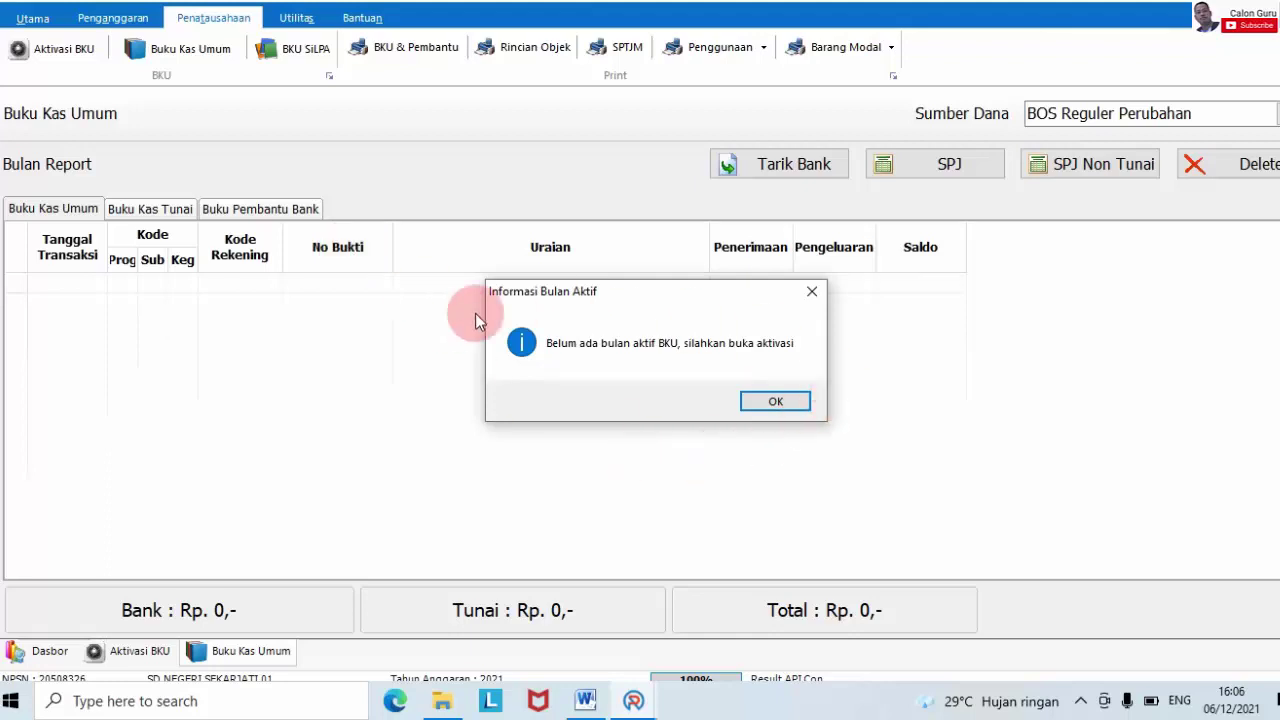
pyautogui.click(784, 402)
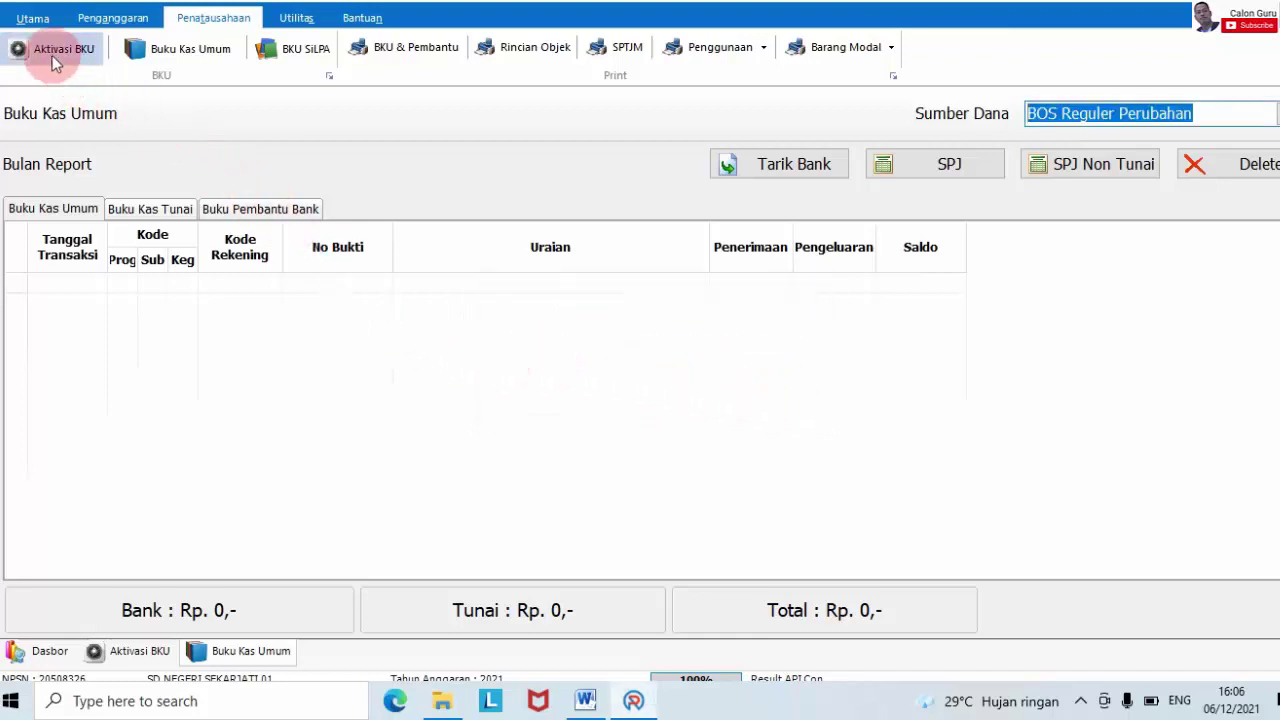
# - Activate October in Aktivasi BKU, then reopen Buku Kas Umum for BOS Reguler Perubahan
pyautogui.click(52, 52)
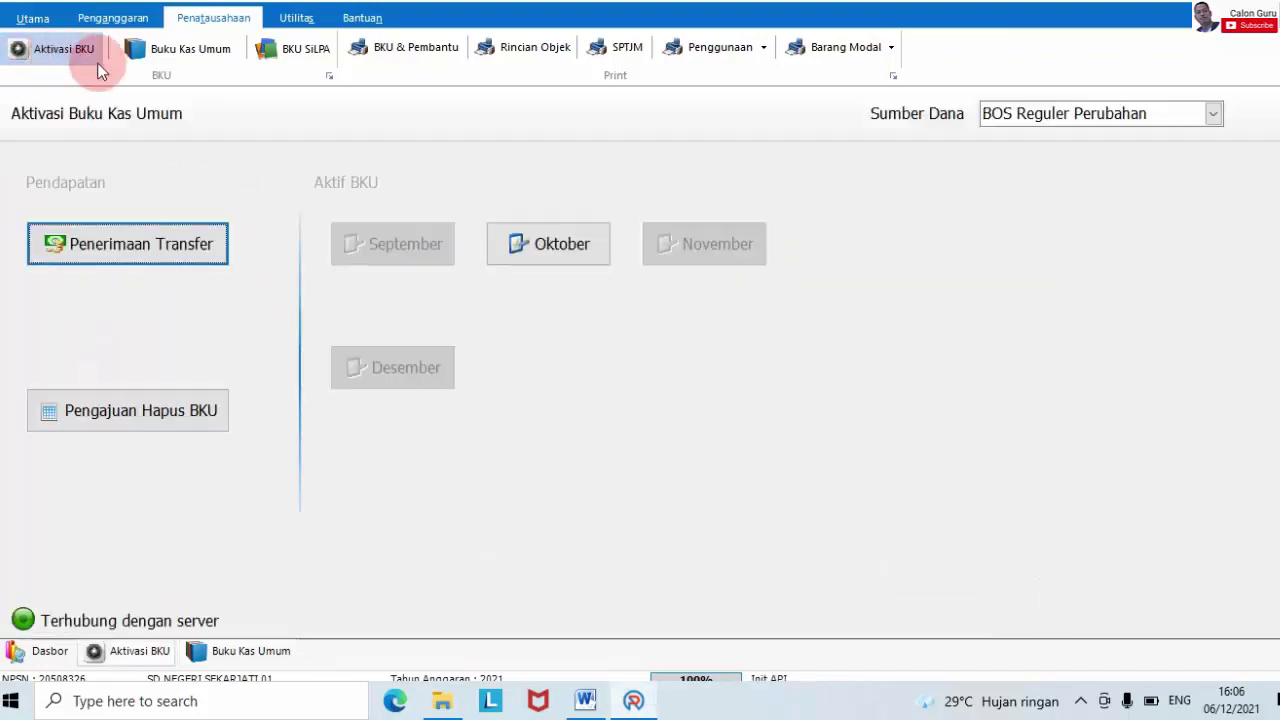
pyautogui.click(533, 250)
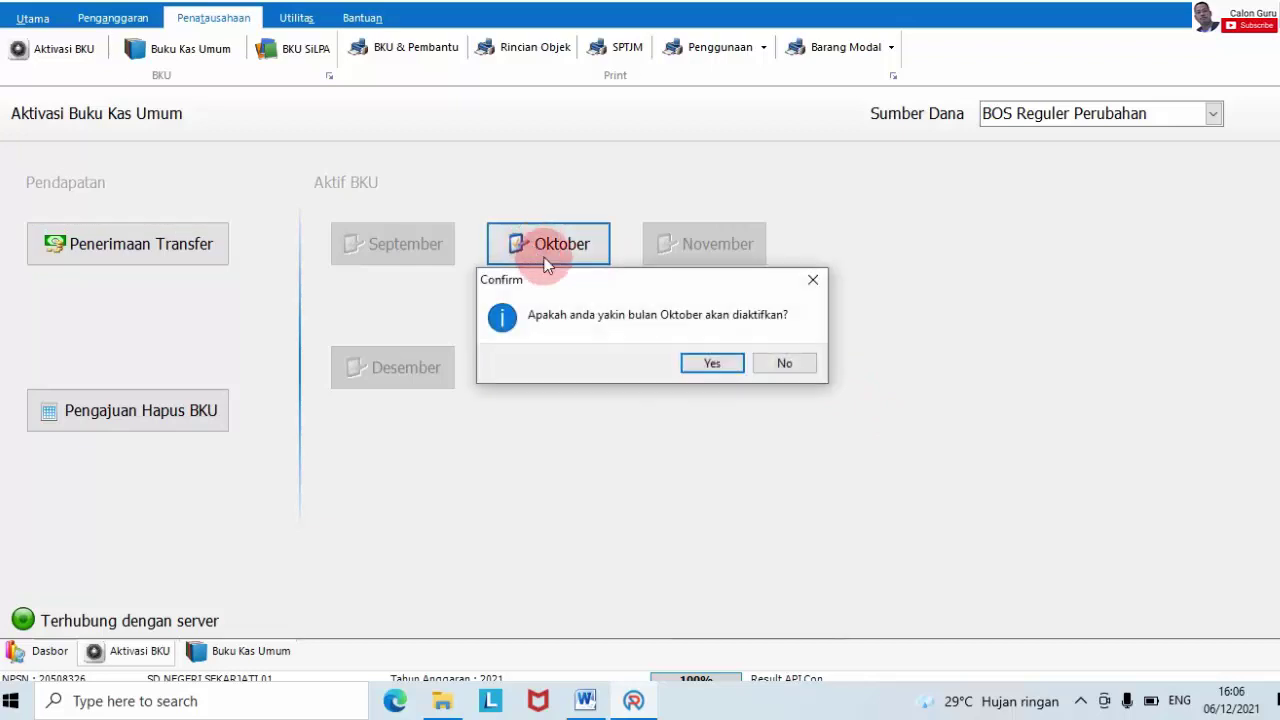
pyautogui.click(712, 362)
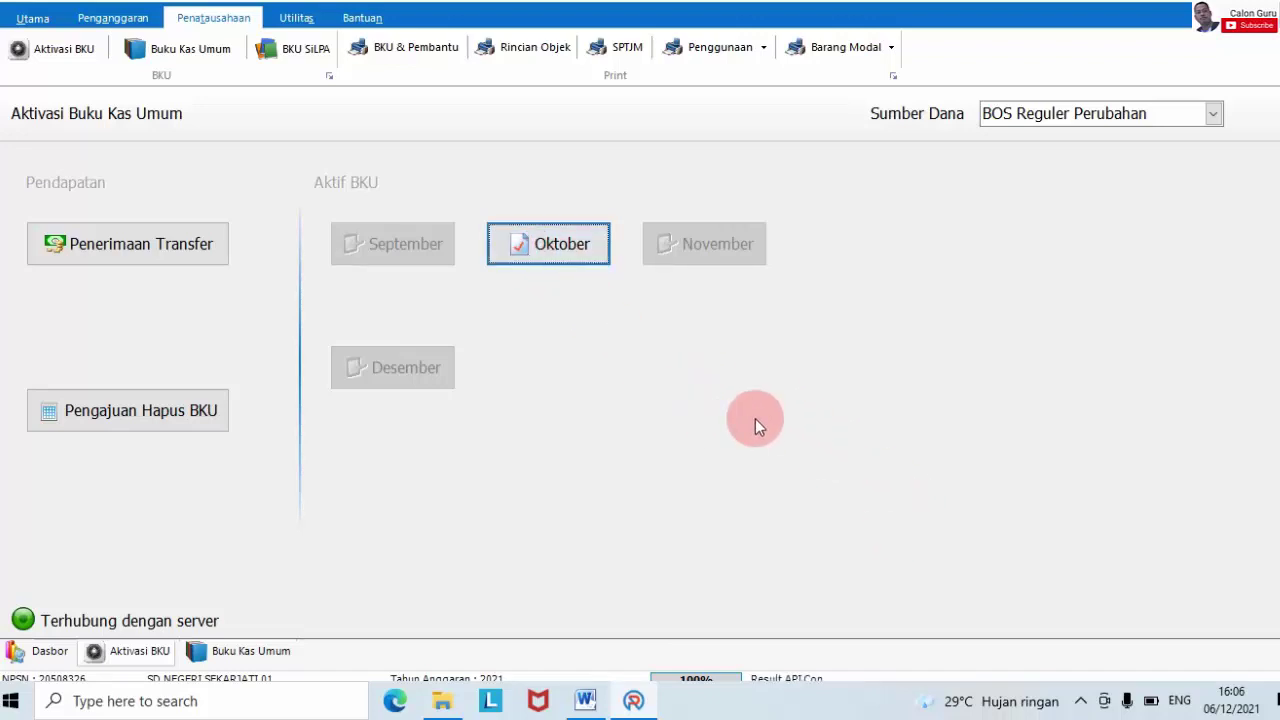
pyautogui.click(183, 53)
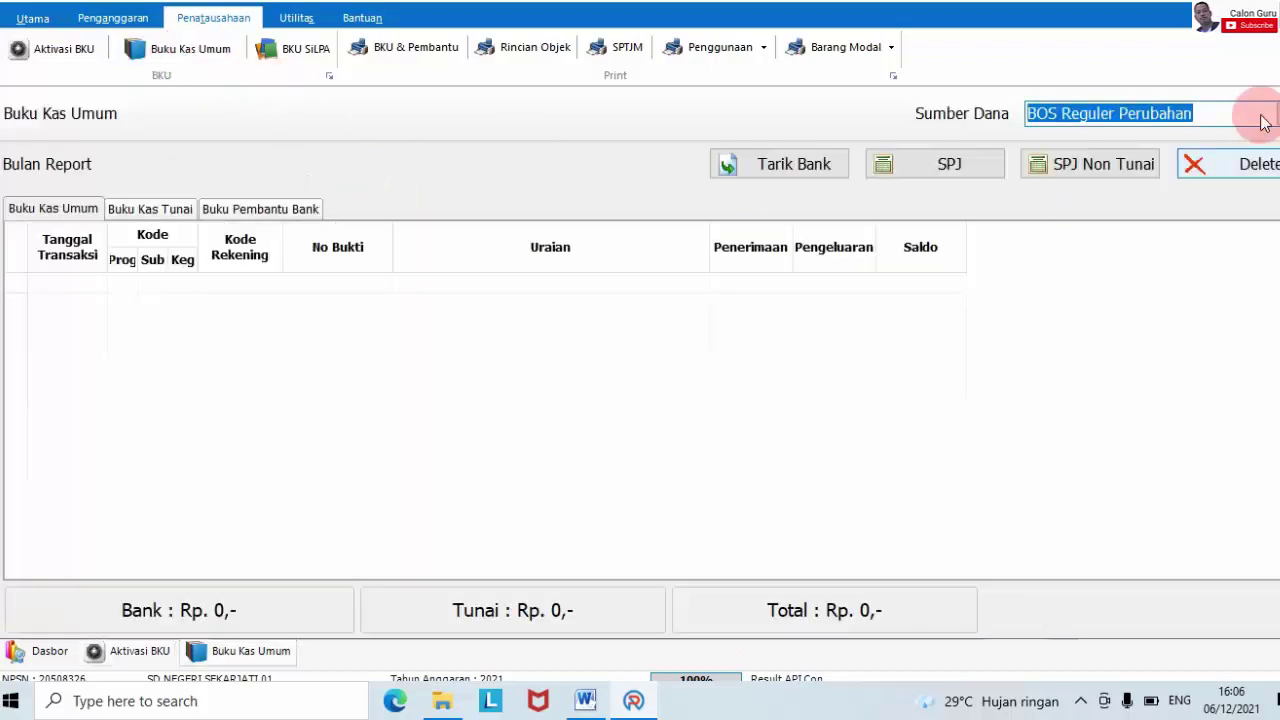
pyautogui.click(1204, 113)
pyautogui.click(1172, 138)
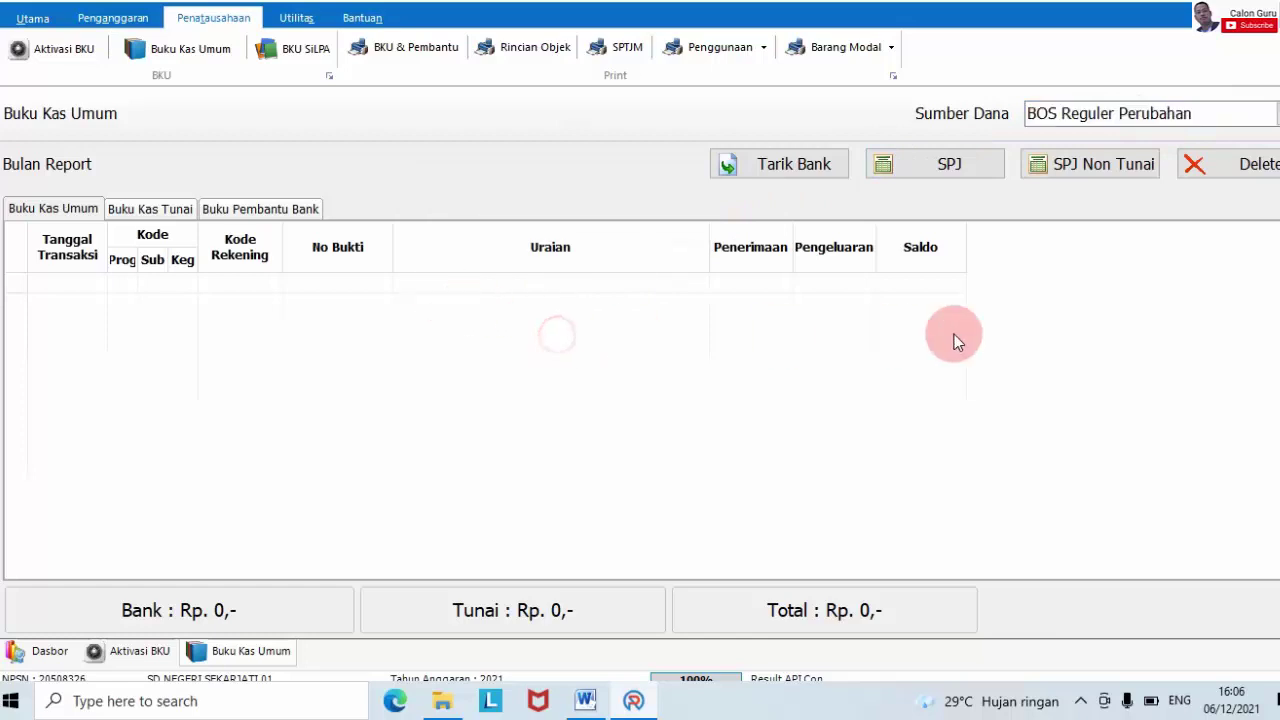
# - Exit ARKAS with Alt+F4 and confirm quitting
pyautogui.hotkey('alt', 'F4')
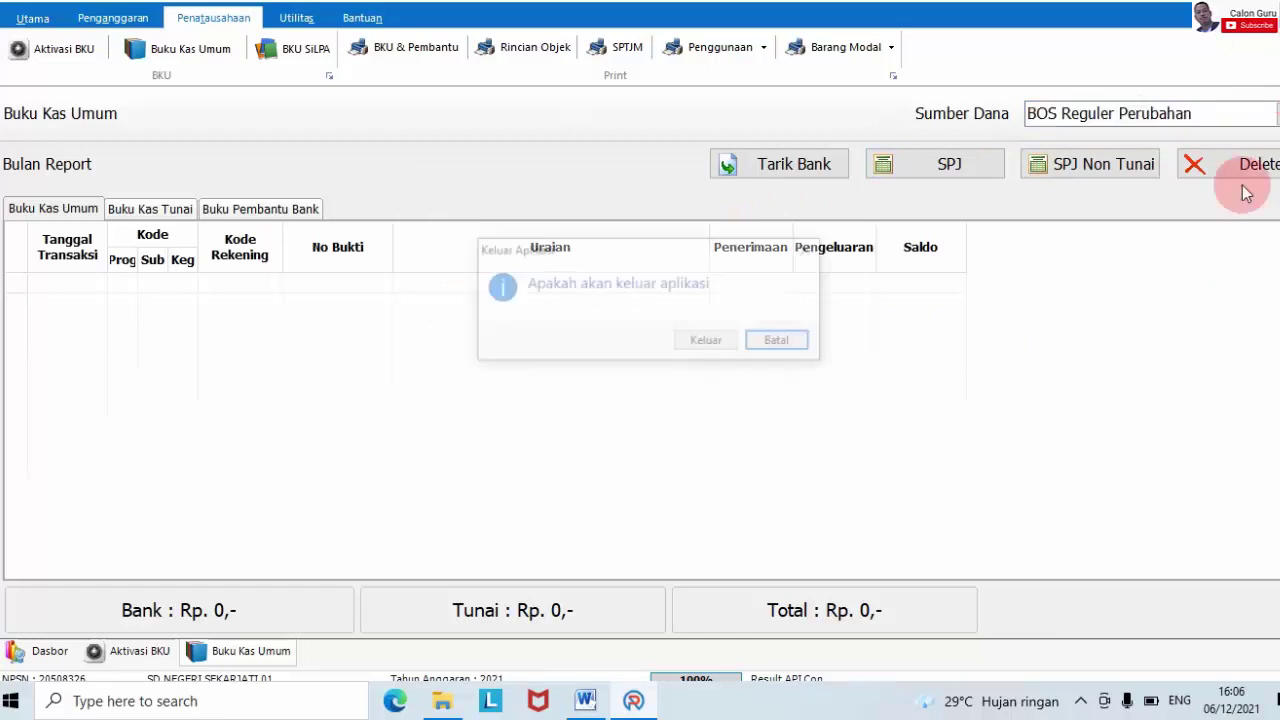
pyautogui.click(716, 343)
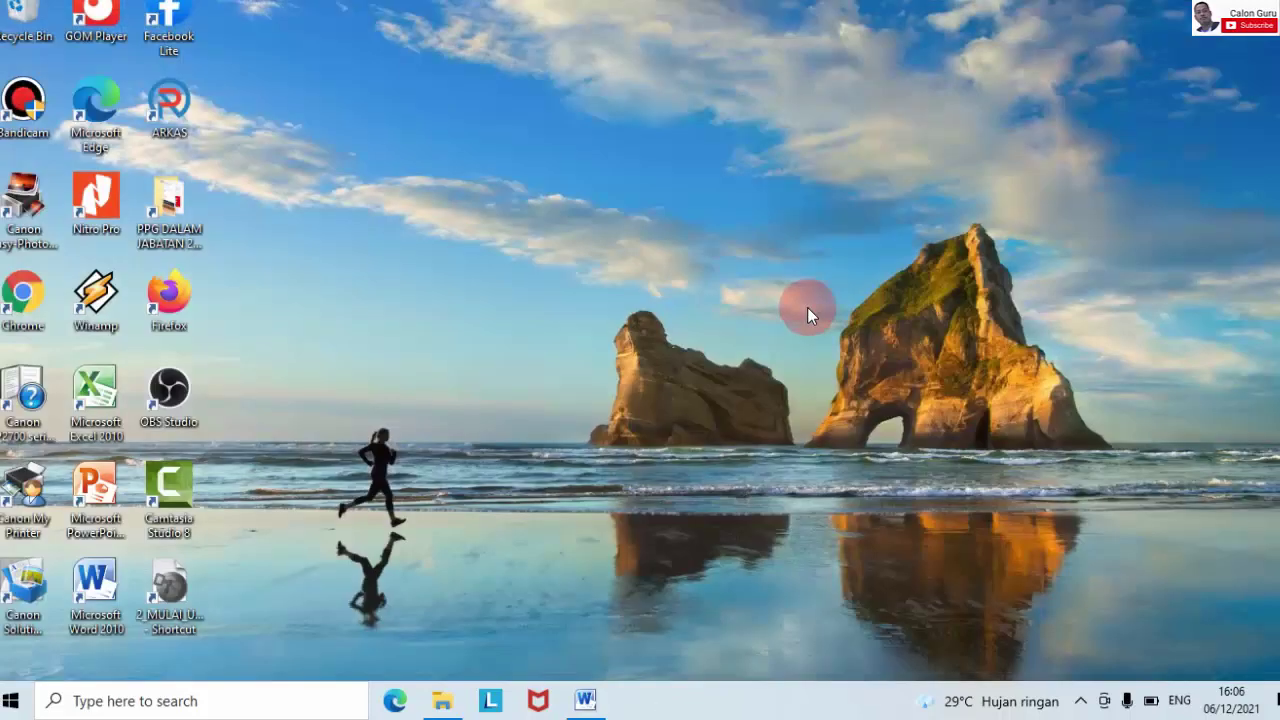
pyautogui.rightClick(825, 196)
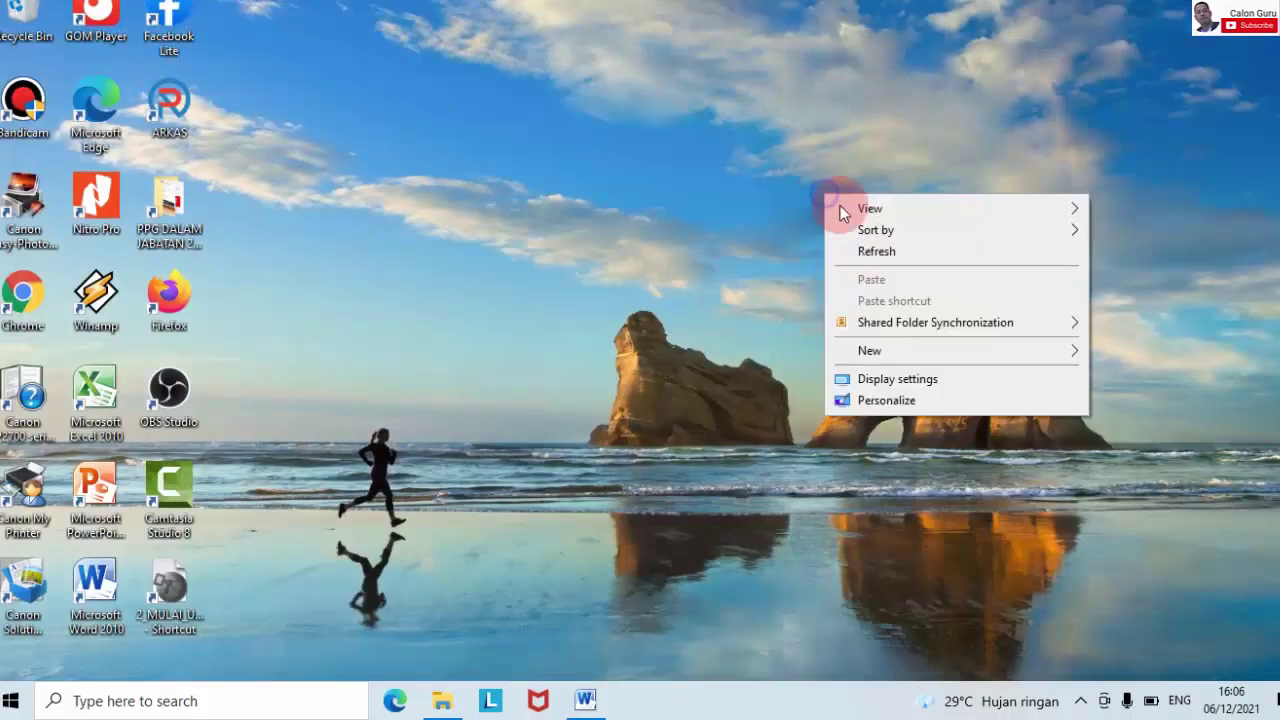
# - Refresh the Windows desktop twice and relaunch ARKAS from its desktop shortcut
pyautogui.click(880, 254)
pyautogui.rightClick(555, 107)
pyautogui.click(613, 169)
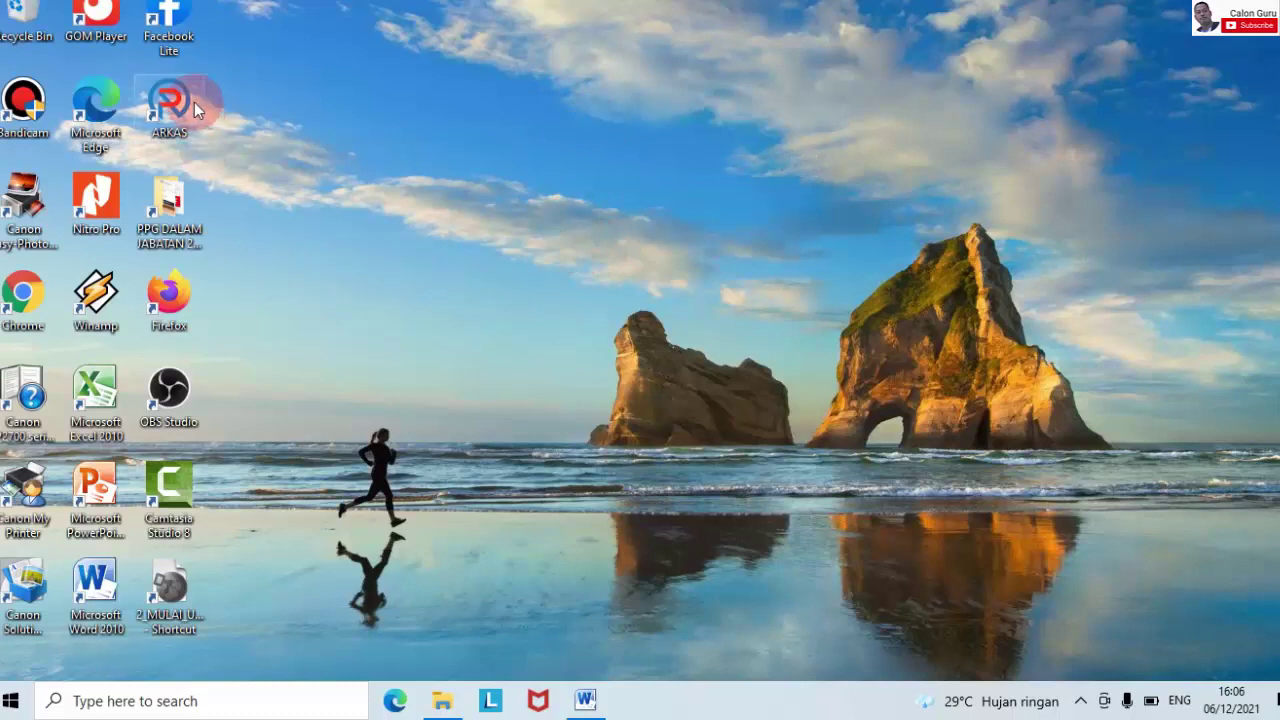
pyautogui.doubleClick(194, 102)
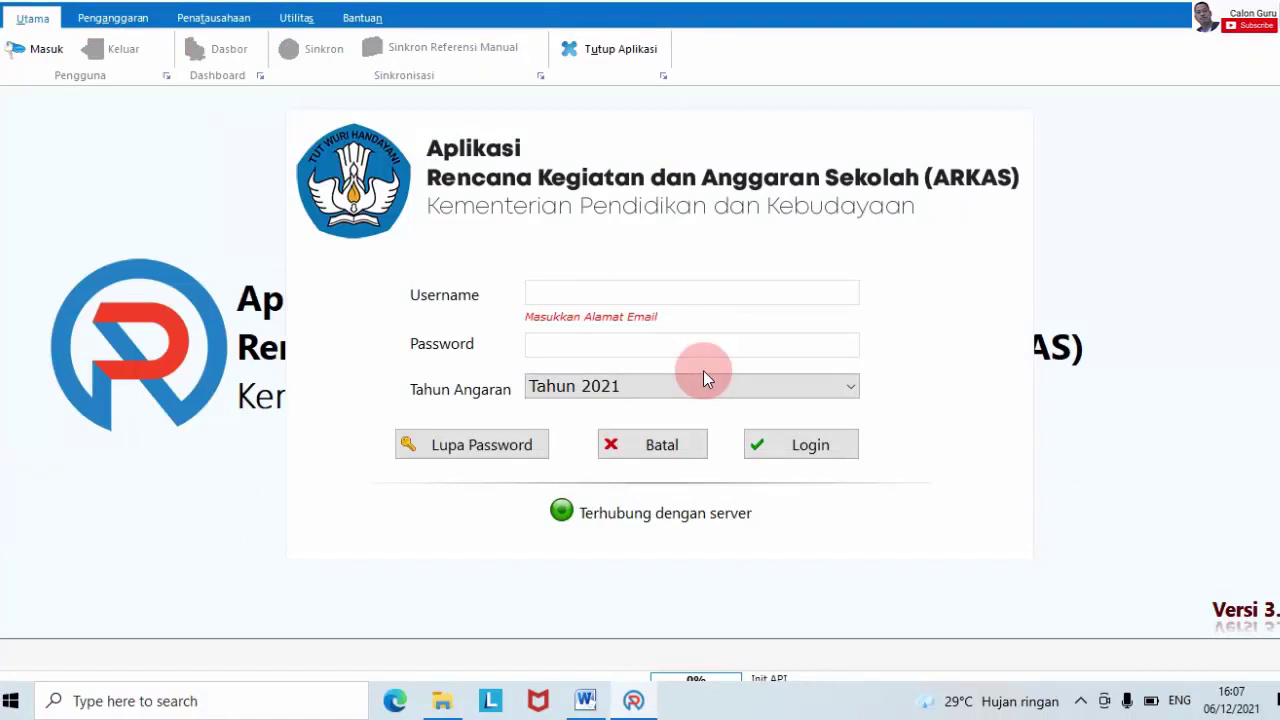
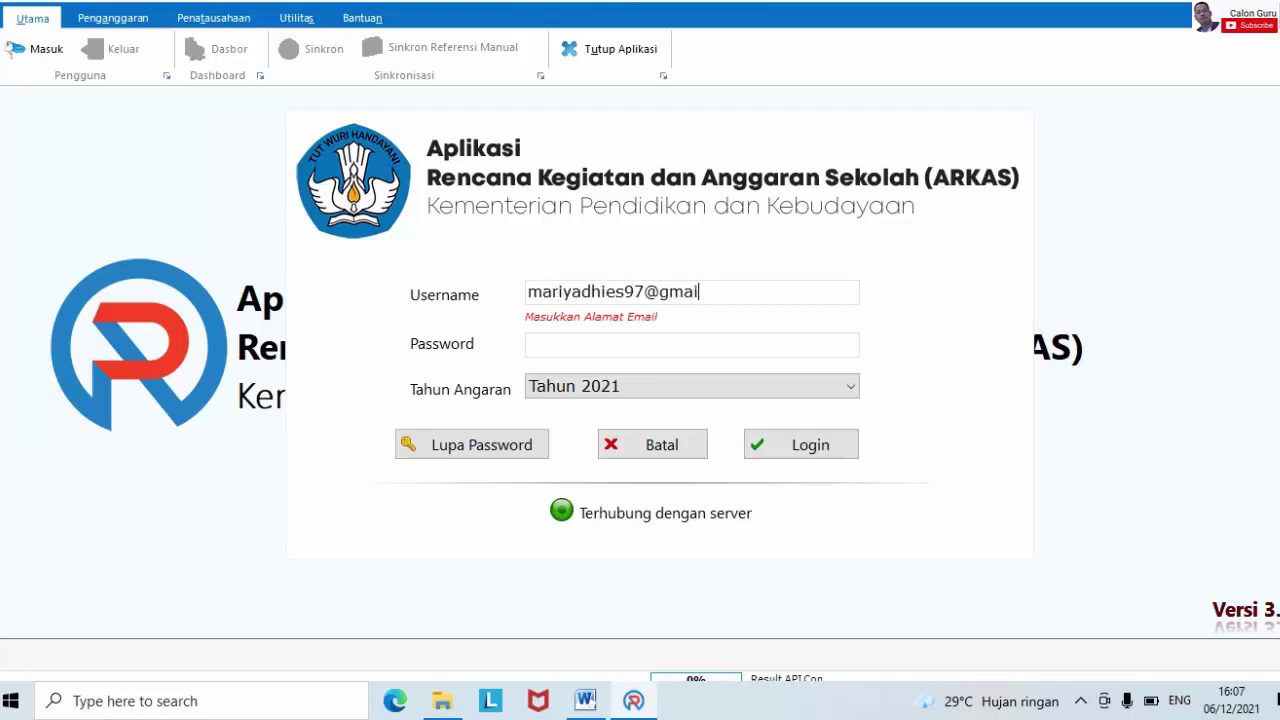
# - Log in to ARKAS for Tahun 2021 with the account e-mail and pasted password
pyautogui.click(717, 339)
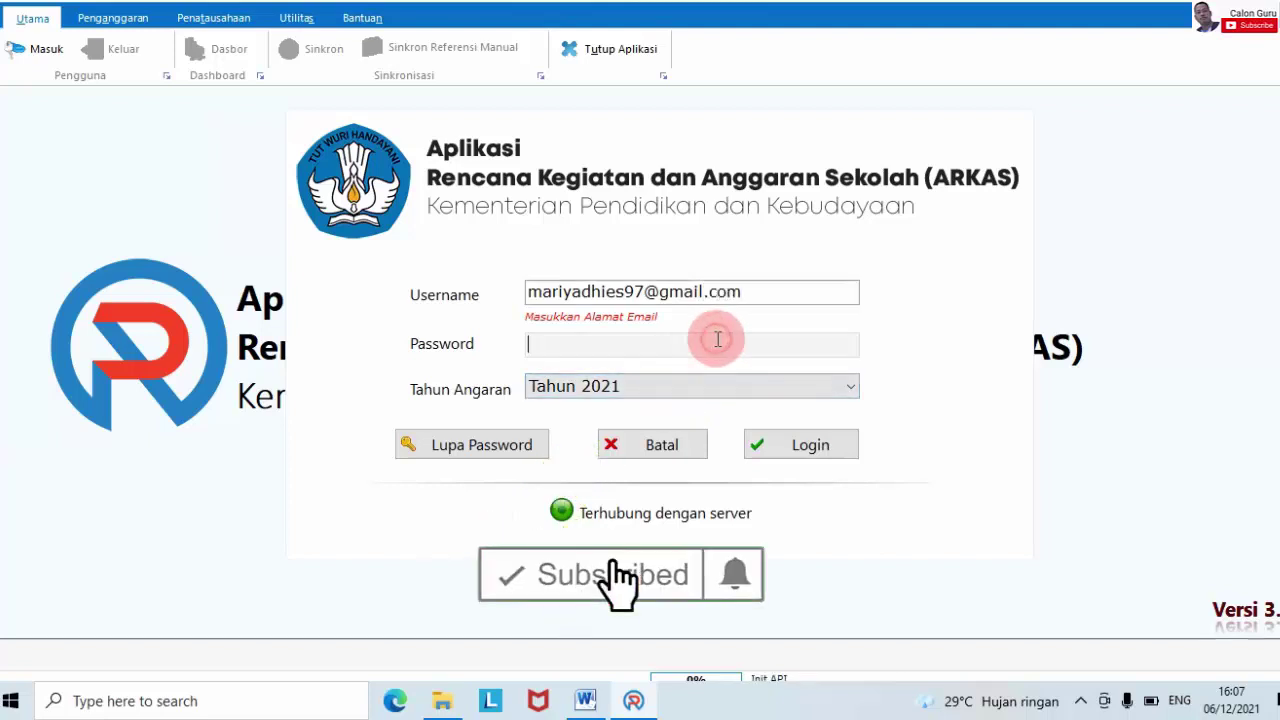
pyautogui.hotkey('ctrl', 'v')
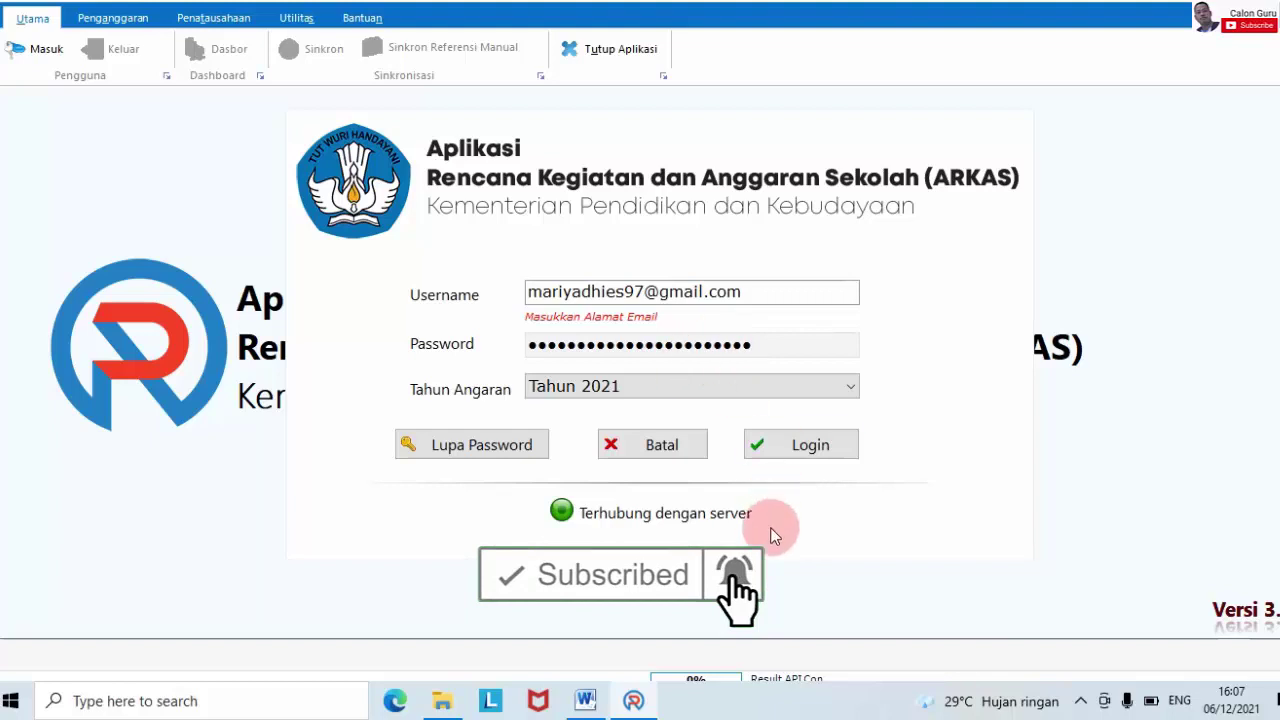
pyautogui.click(818, 452)
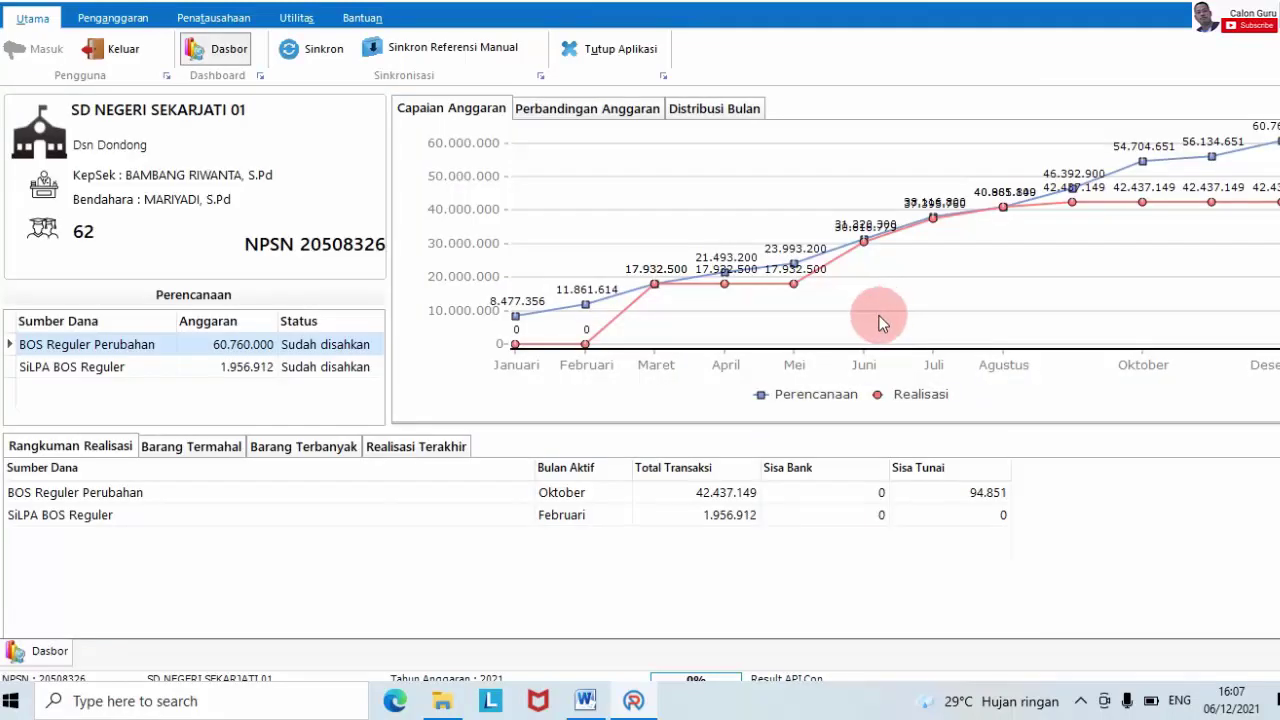
# - Open Buku Kas Umum from the Penatausahaan tab and expand the Sumber Dana list
pyautogui.click(217, 20)
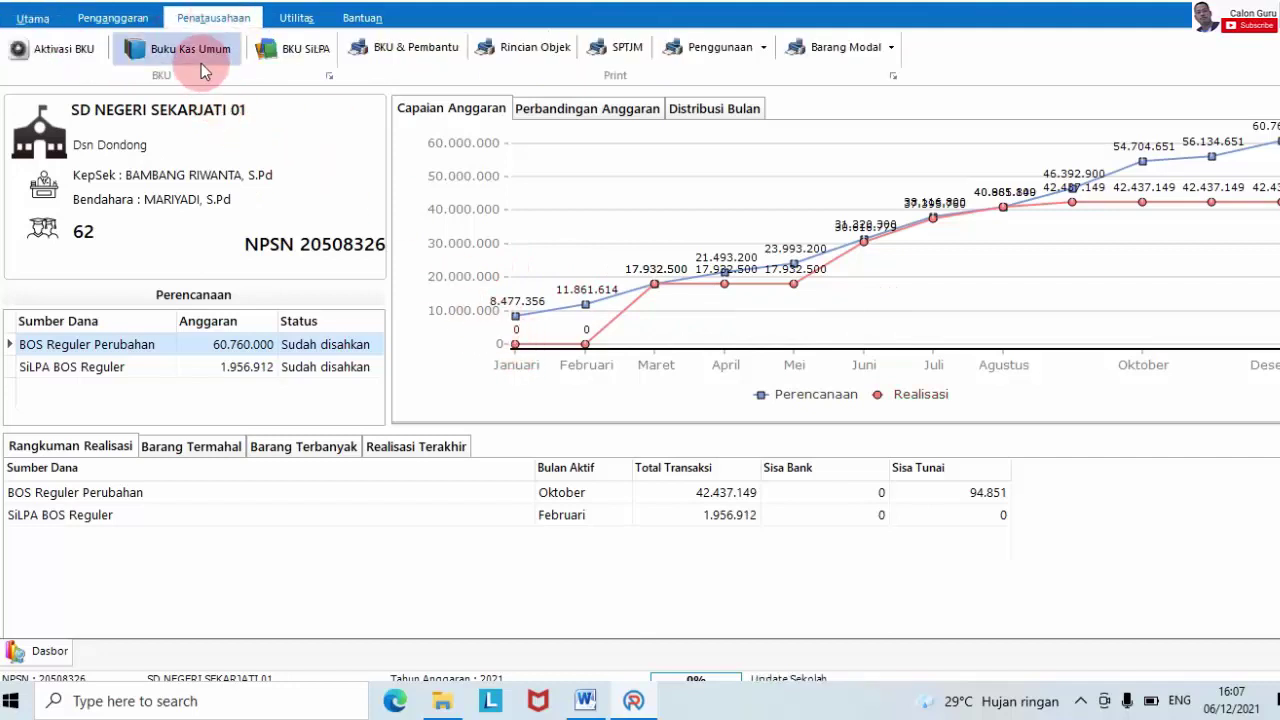
pyautogui.click(200, 50)
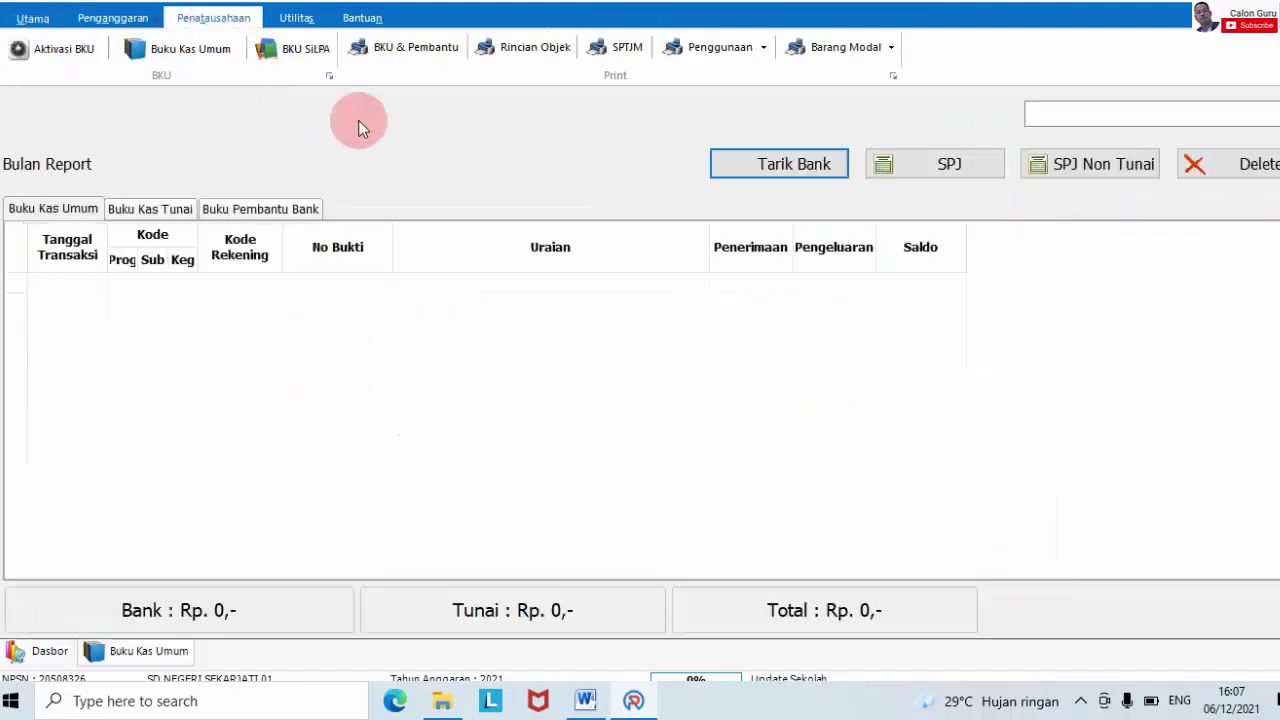
pyautogui.click(1108, 112)
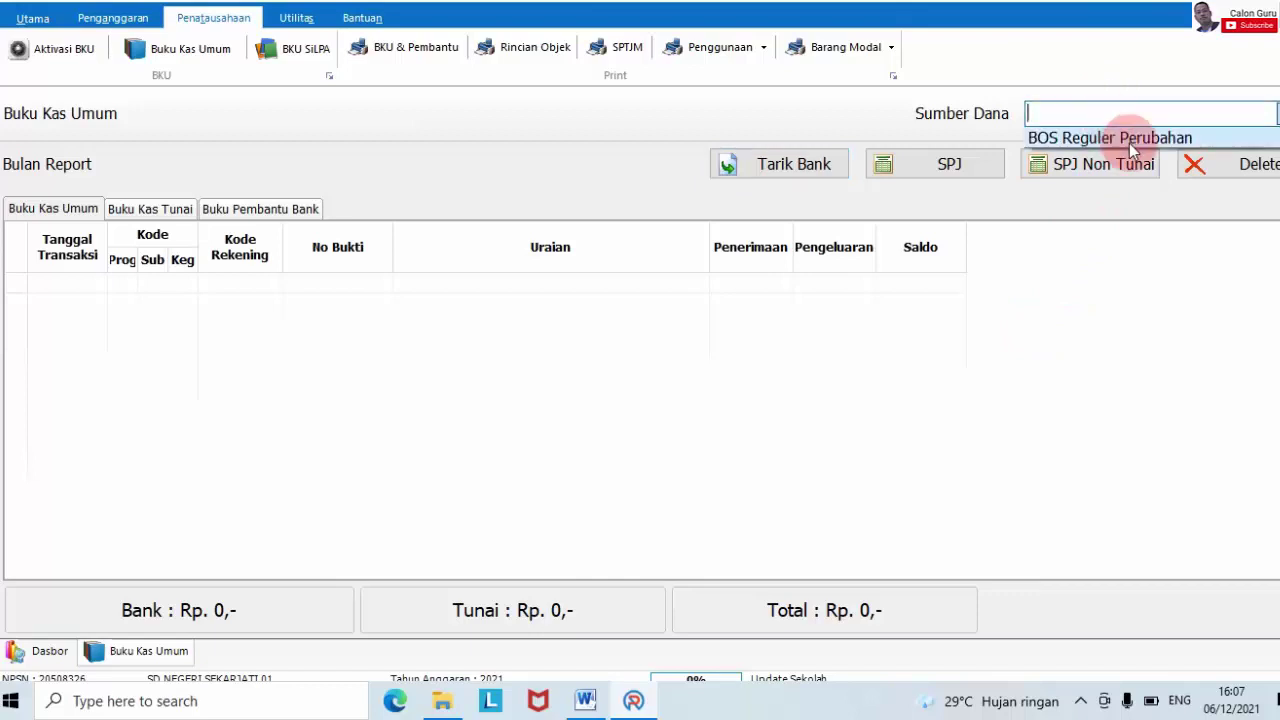